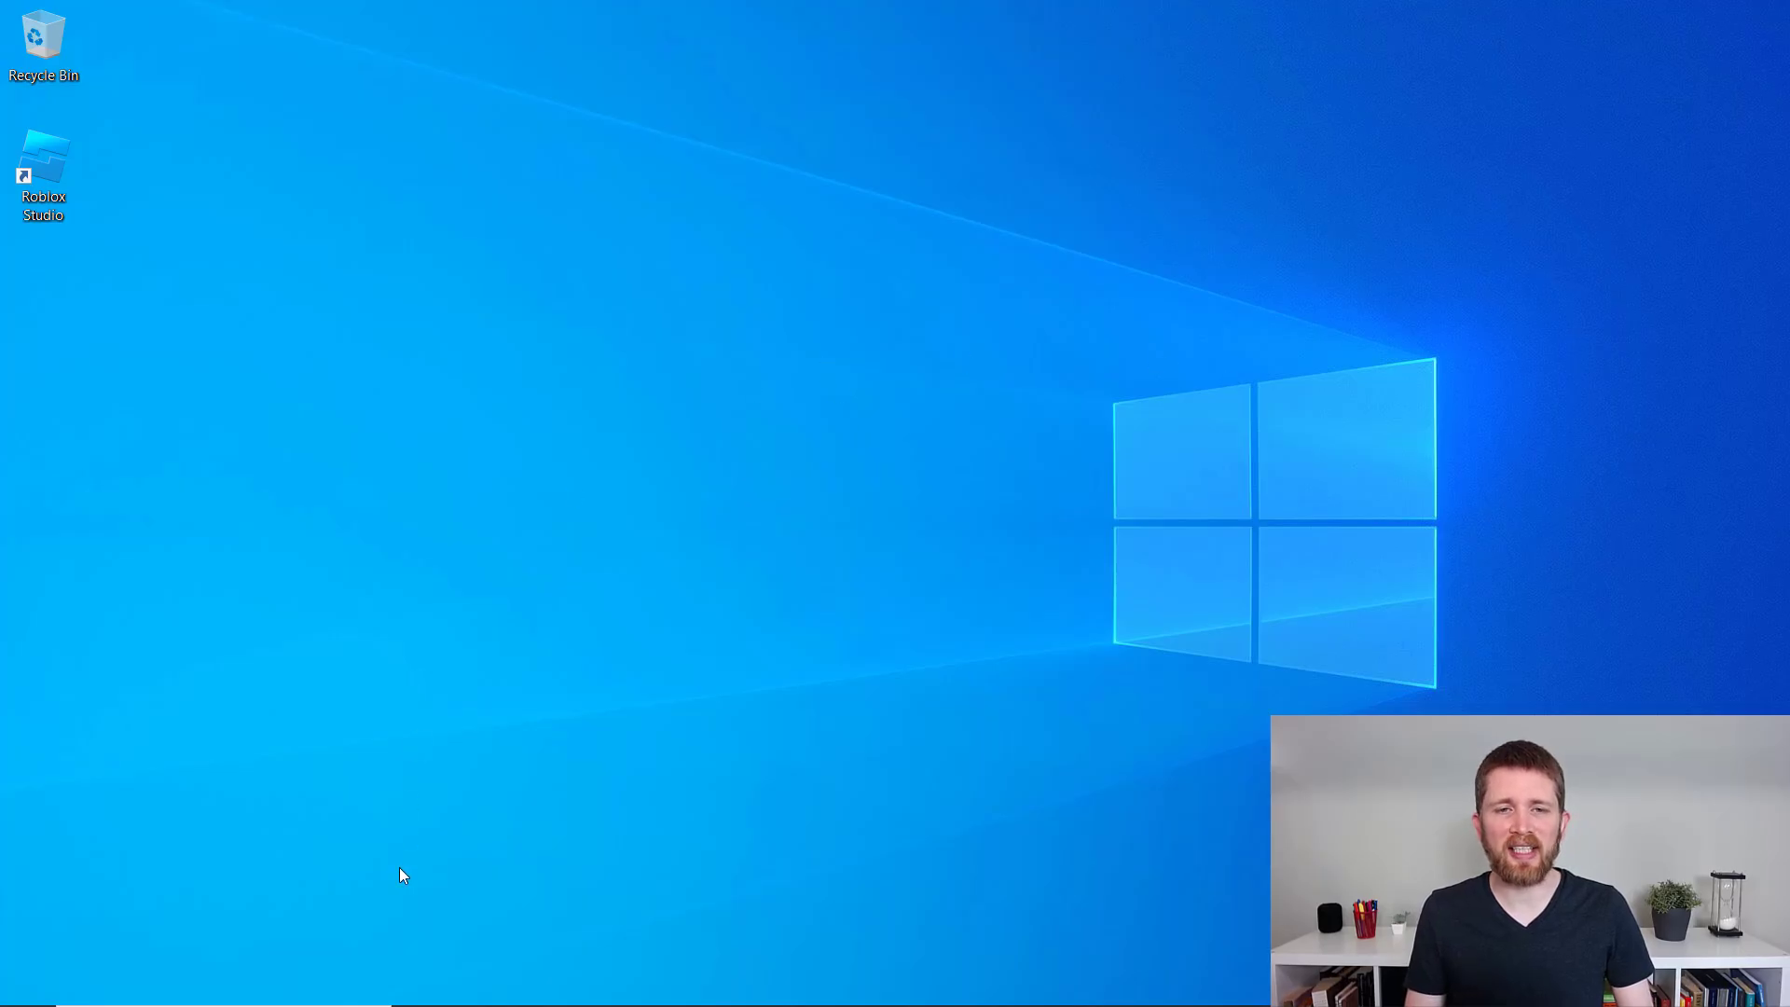
Search the Creator Hub Marketplace plugins for 'rain plugin'.
{"action": "left_click", "coordinate": [417, 990]}
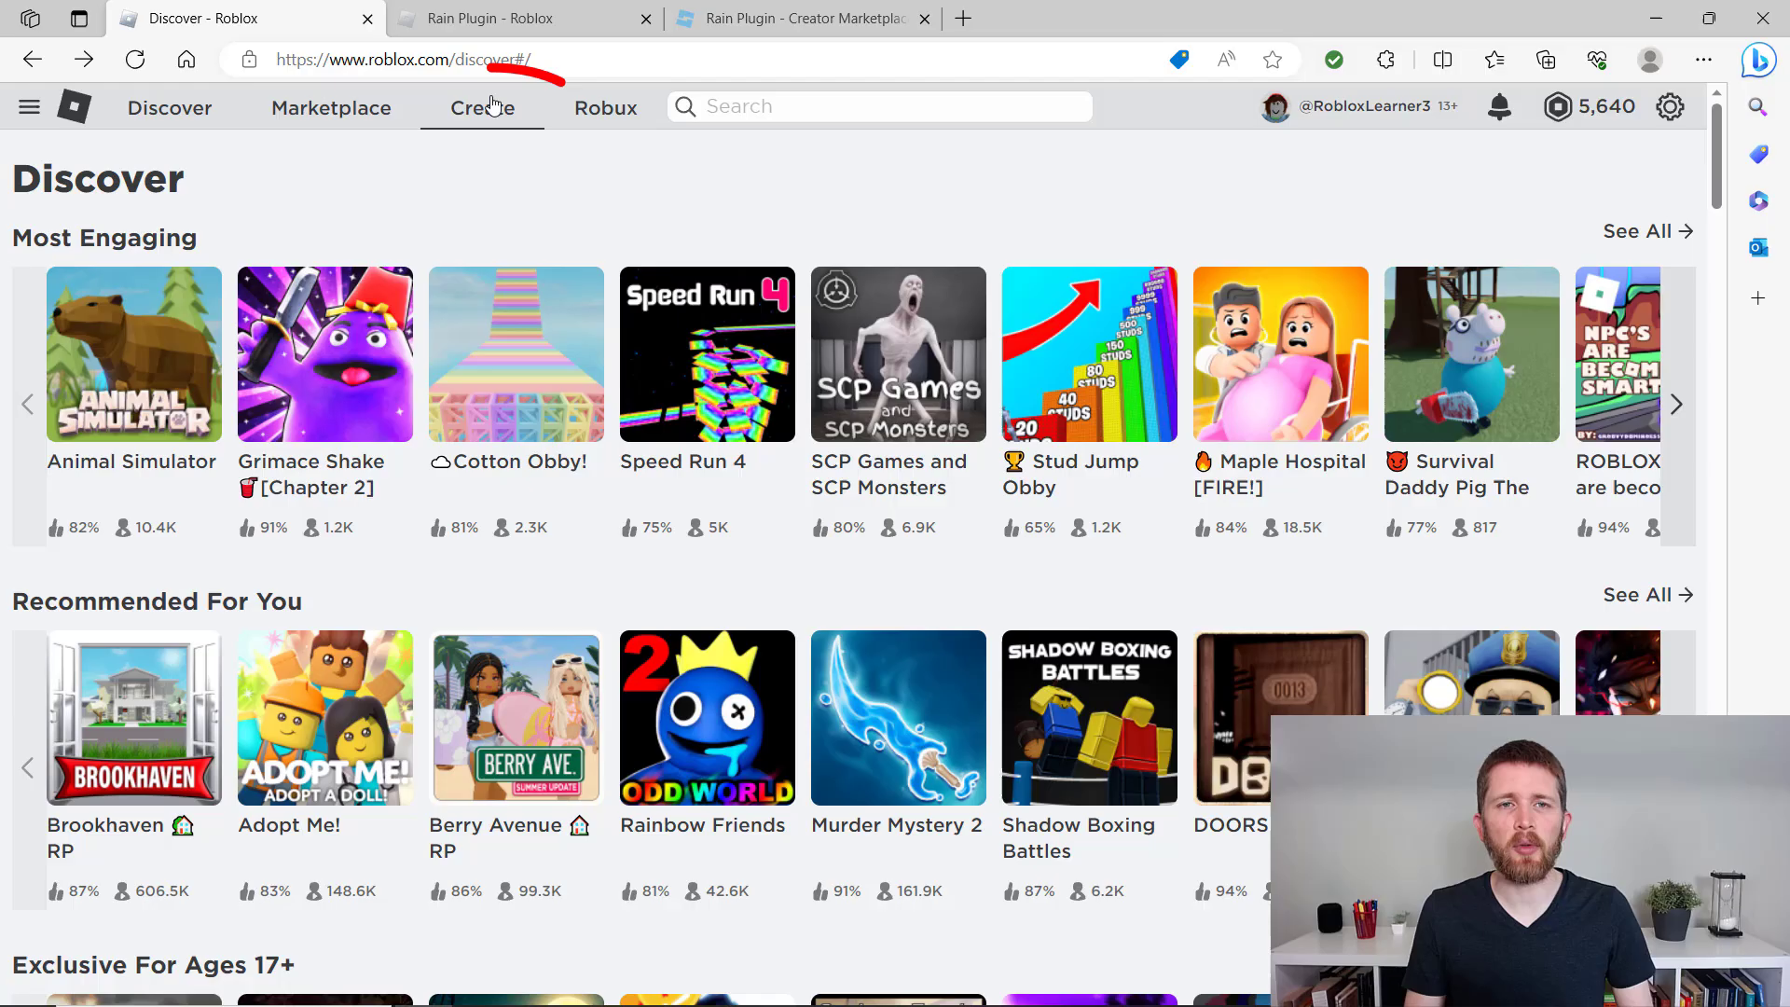
{"action": "left_click", "coordinate": [483, 114]}
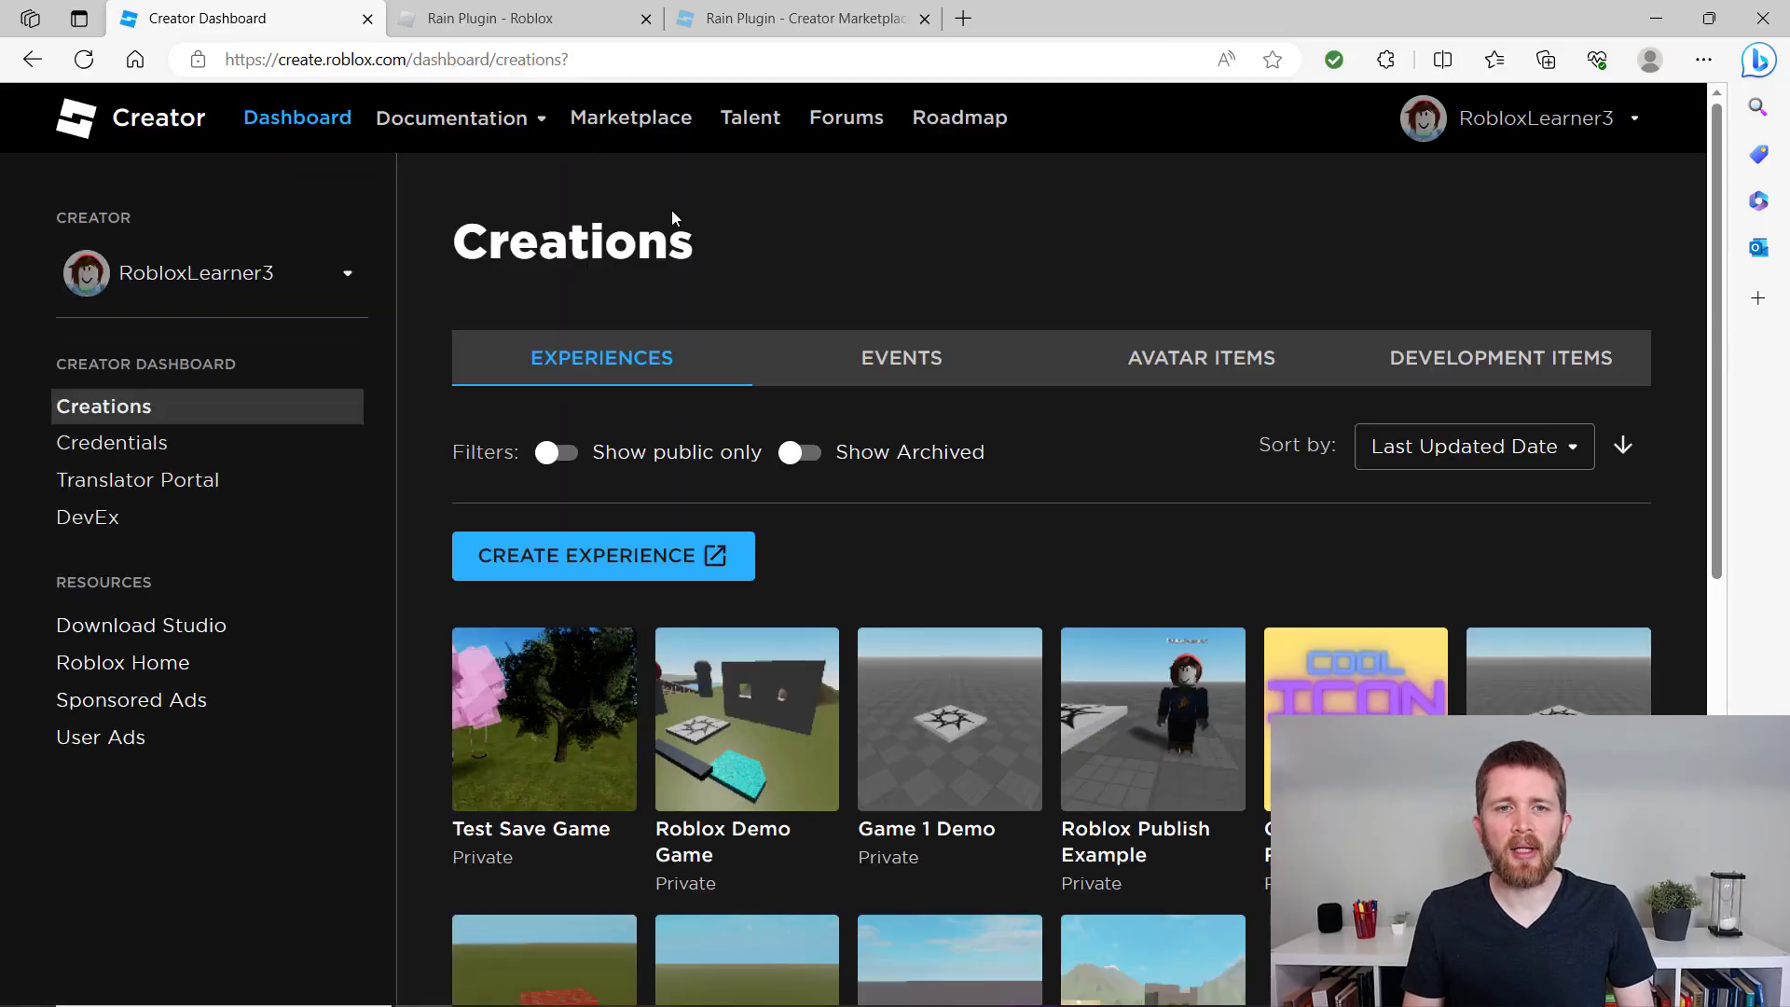
{"action": "left_click", "coordinate": [635, 132]}
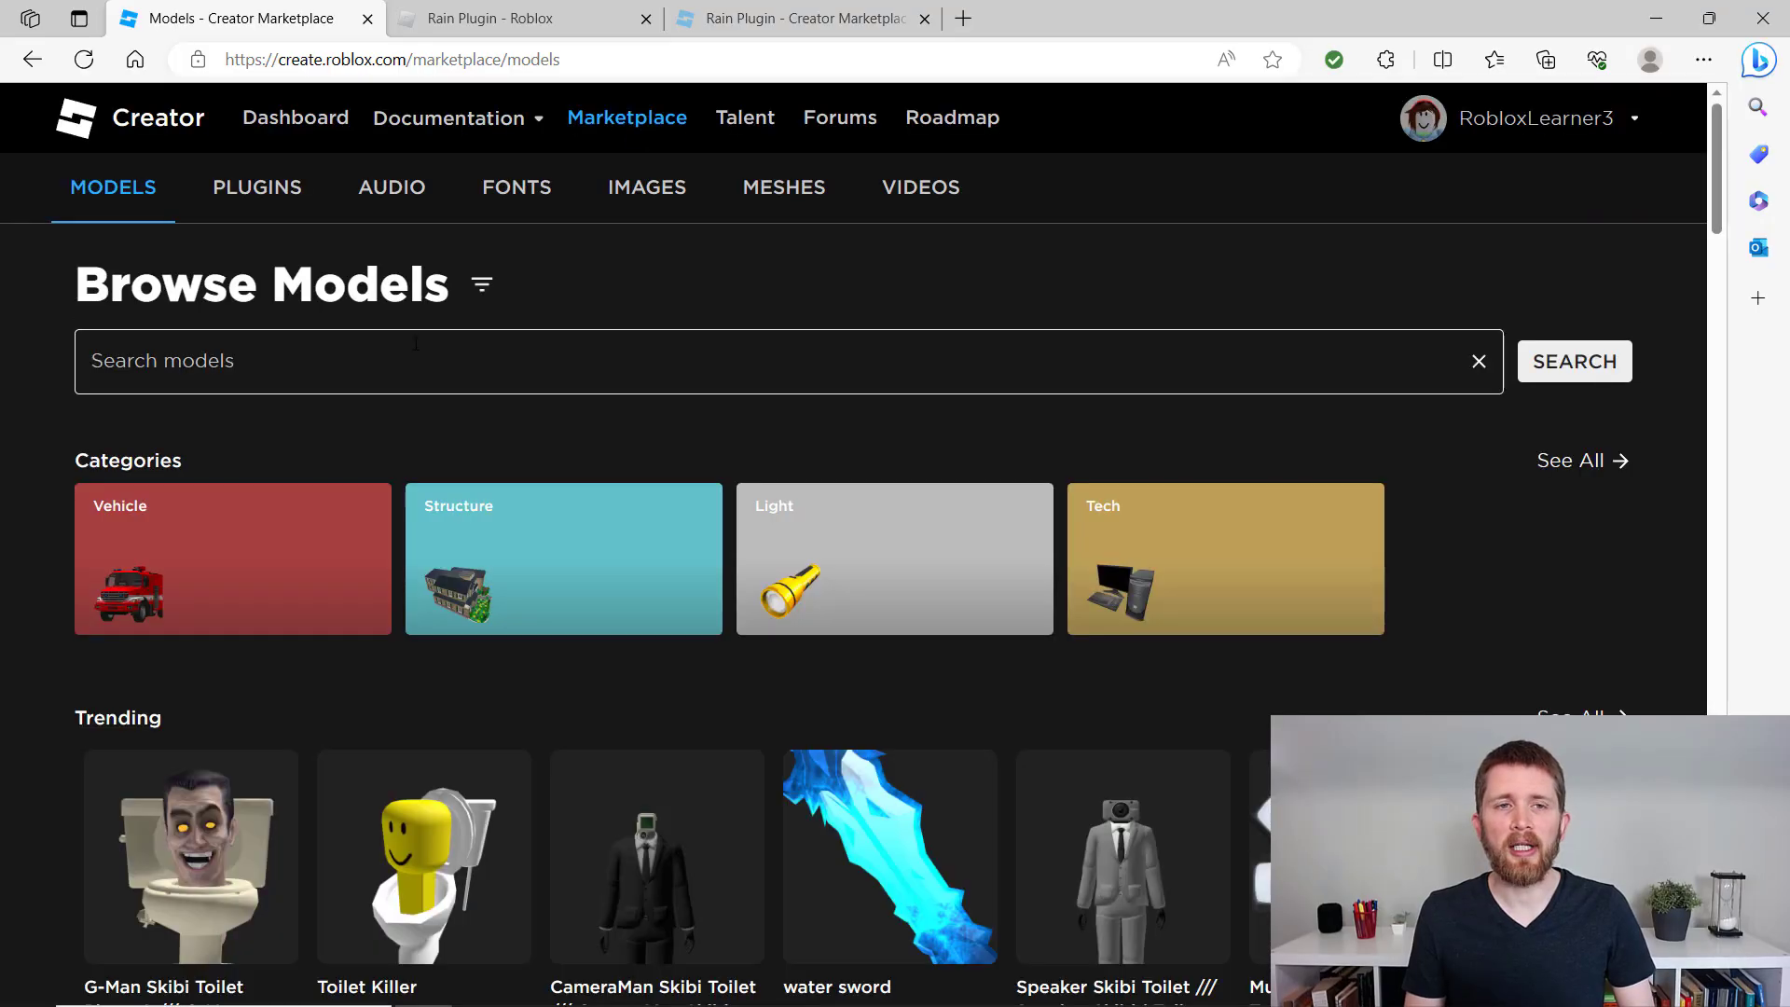
{"action": "left_click", "coordinate": [296, 216]}
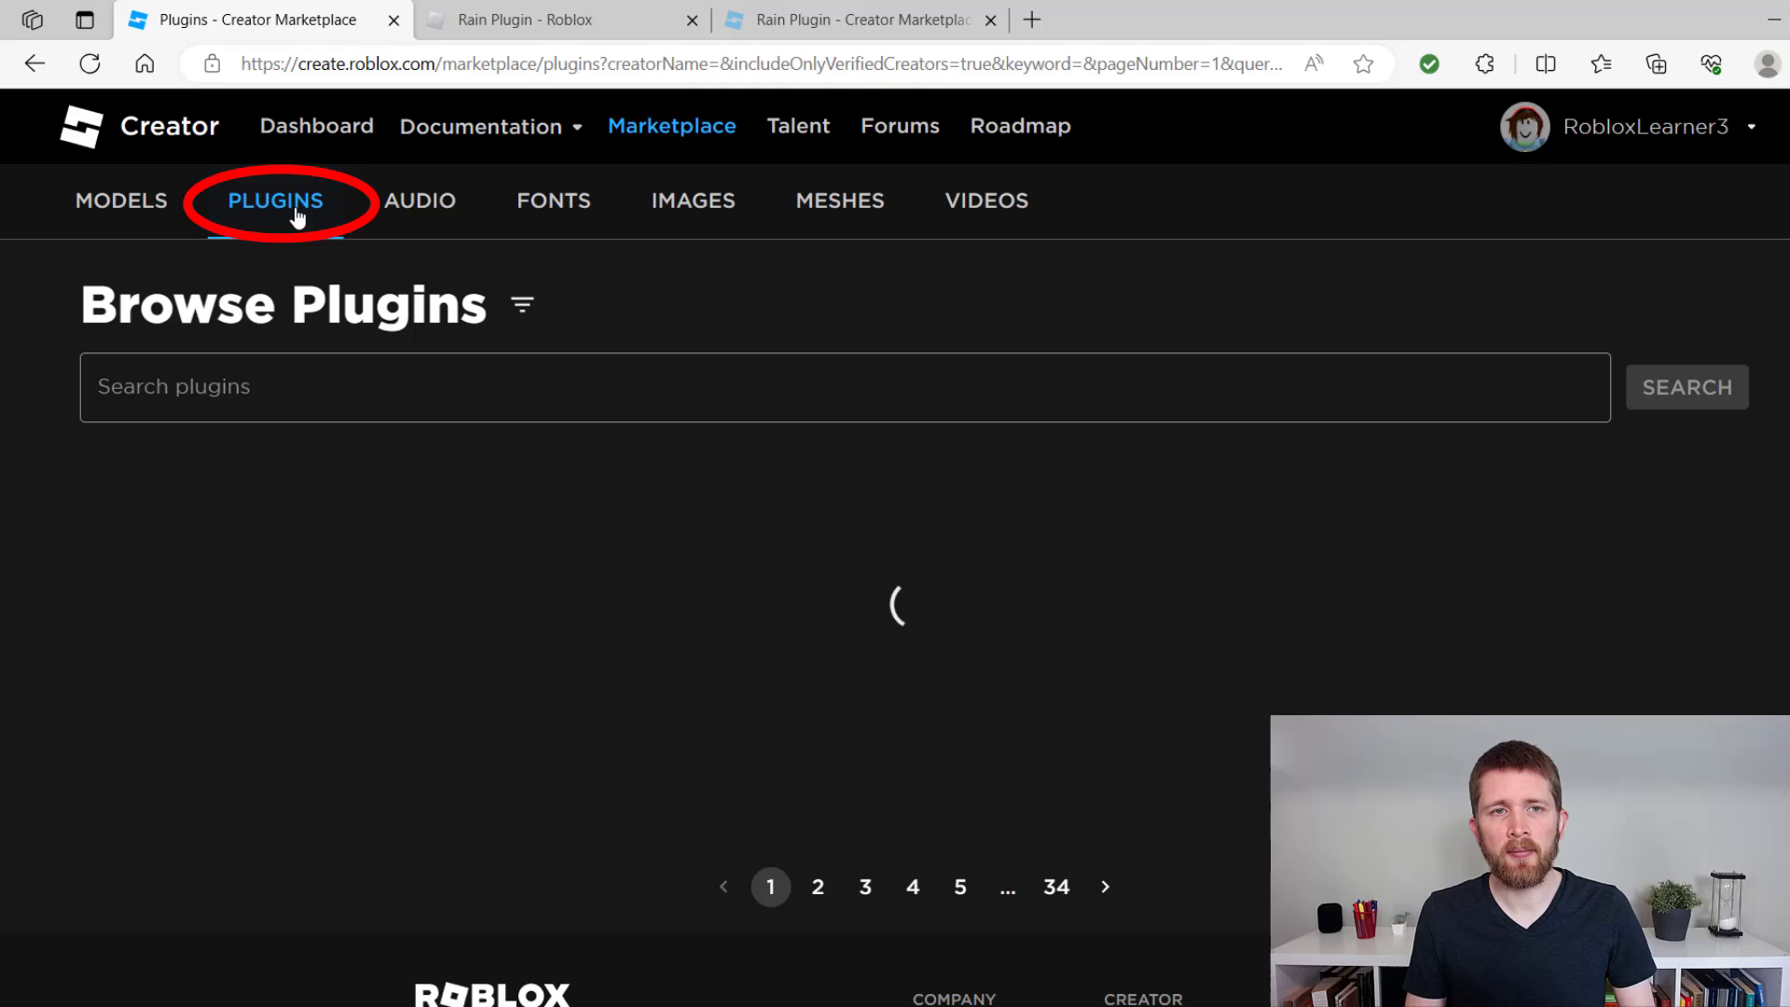
{"action": "left_click", "coordinate": [258, 388]}
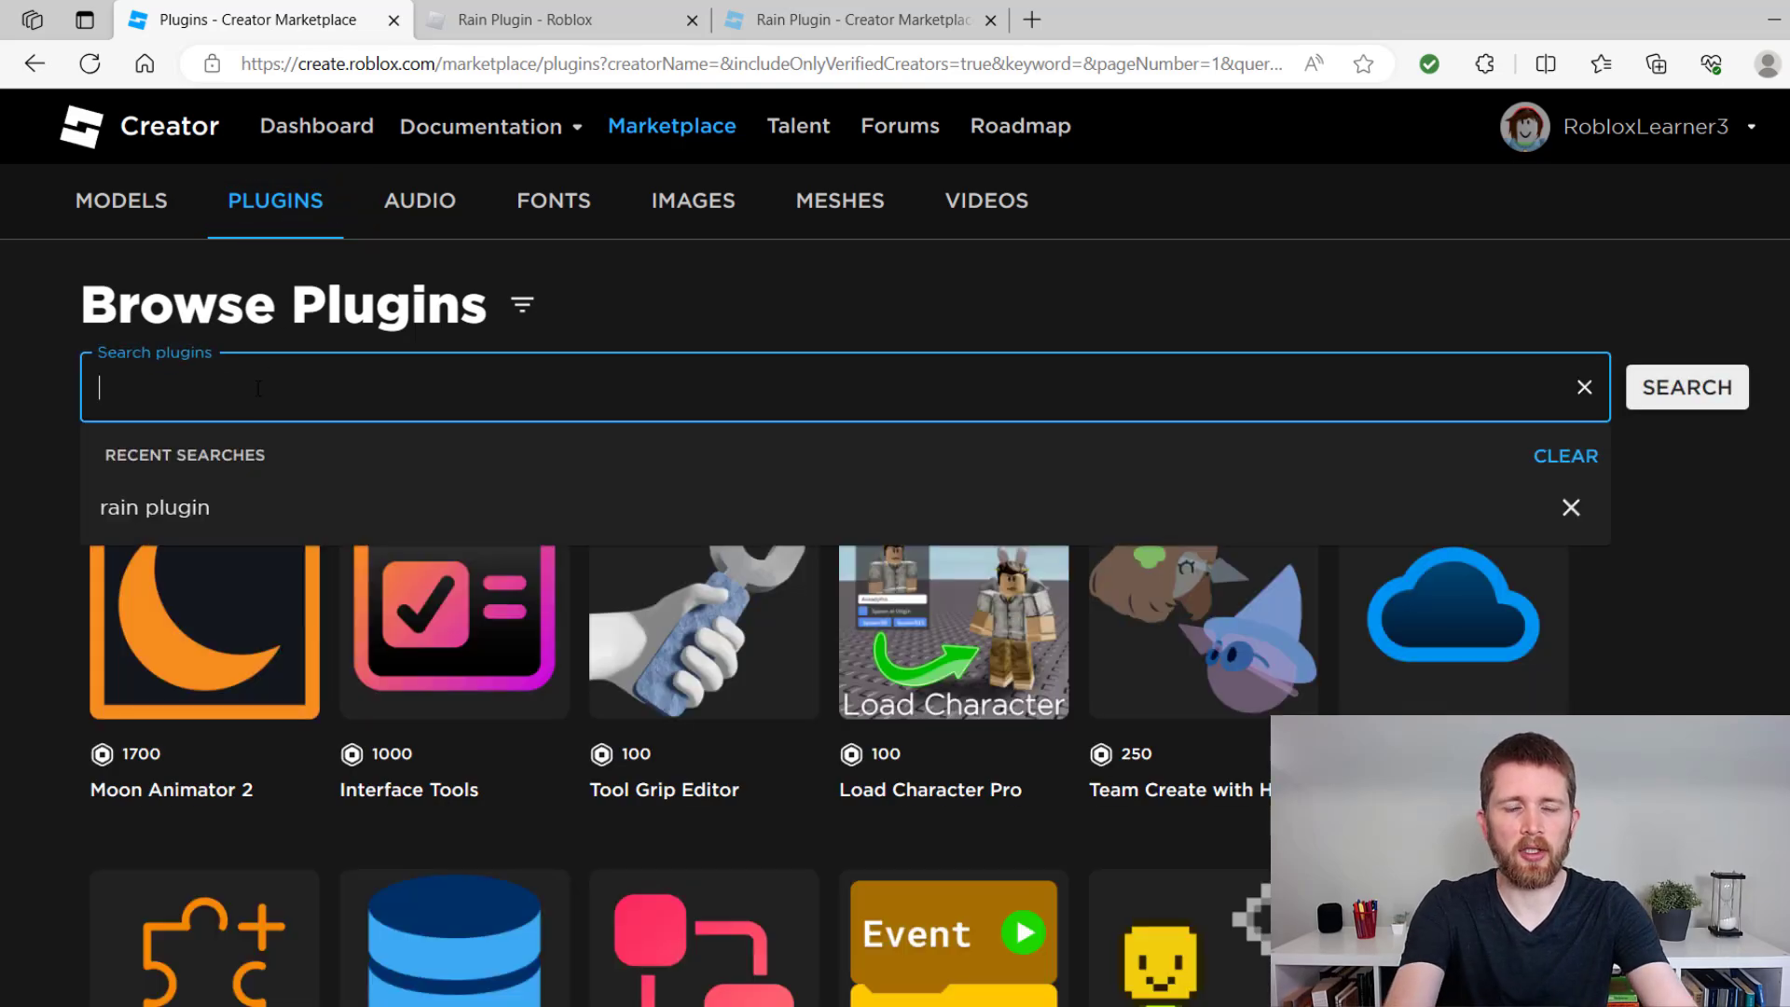
{"action": "type", "text": "rain plugin"}
{"action": "key", "text": "Return"}
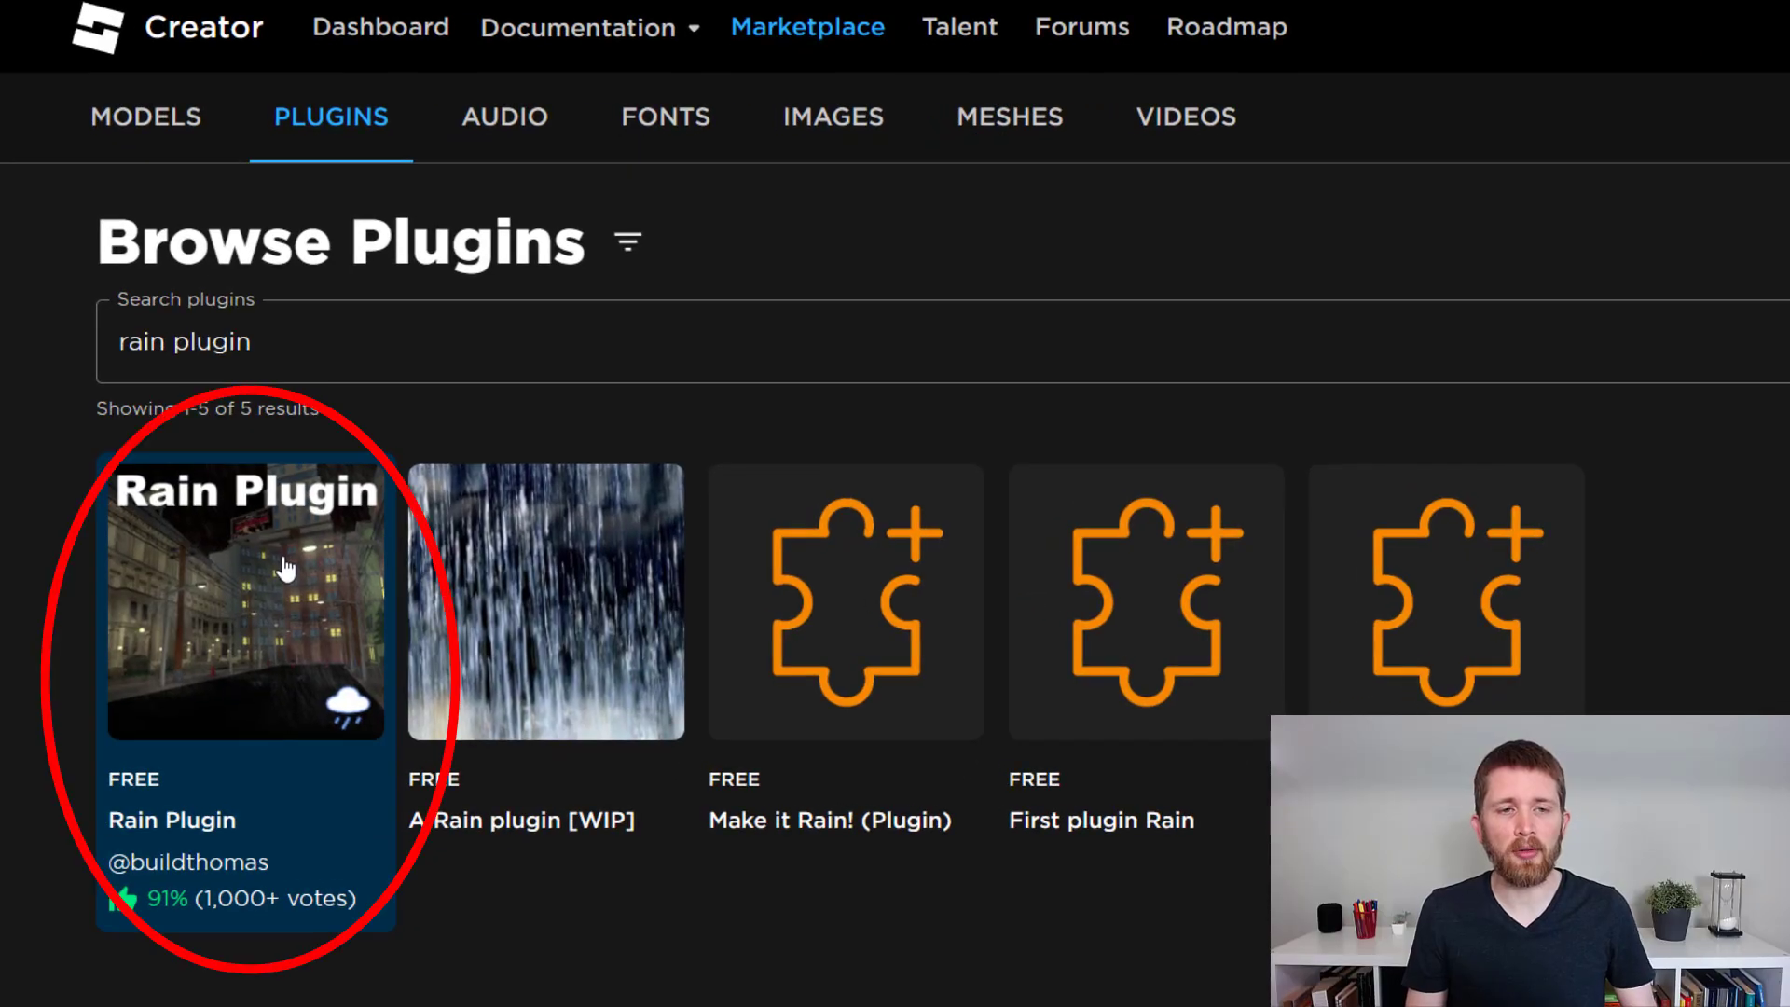
{"action": "left_click", "coordinate": [285, 568]}
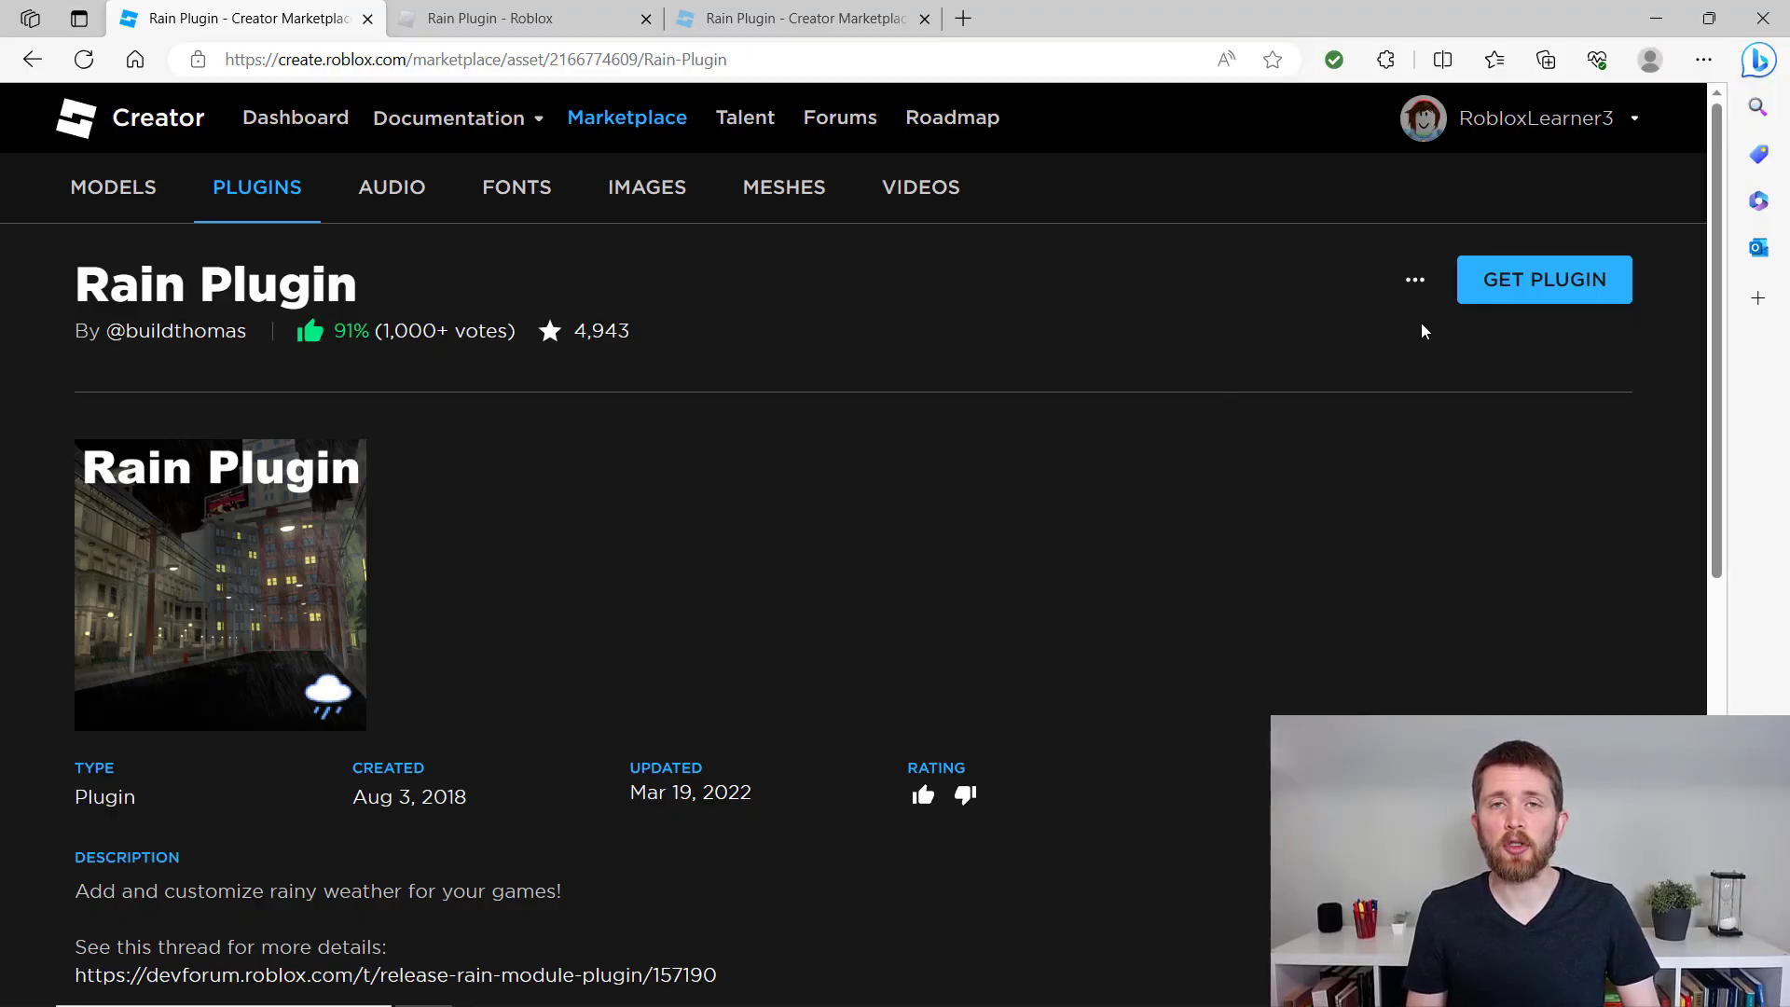
{"action": "left_click", "coordinate": [1563, 295]}
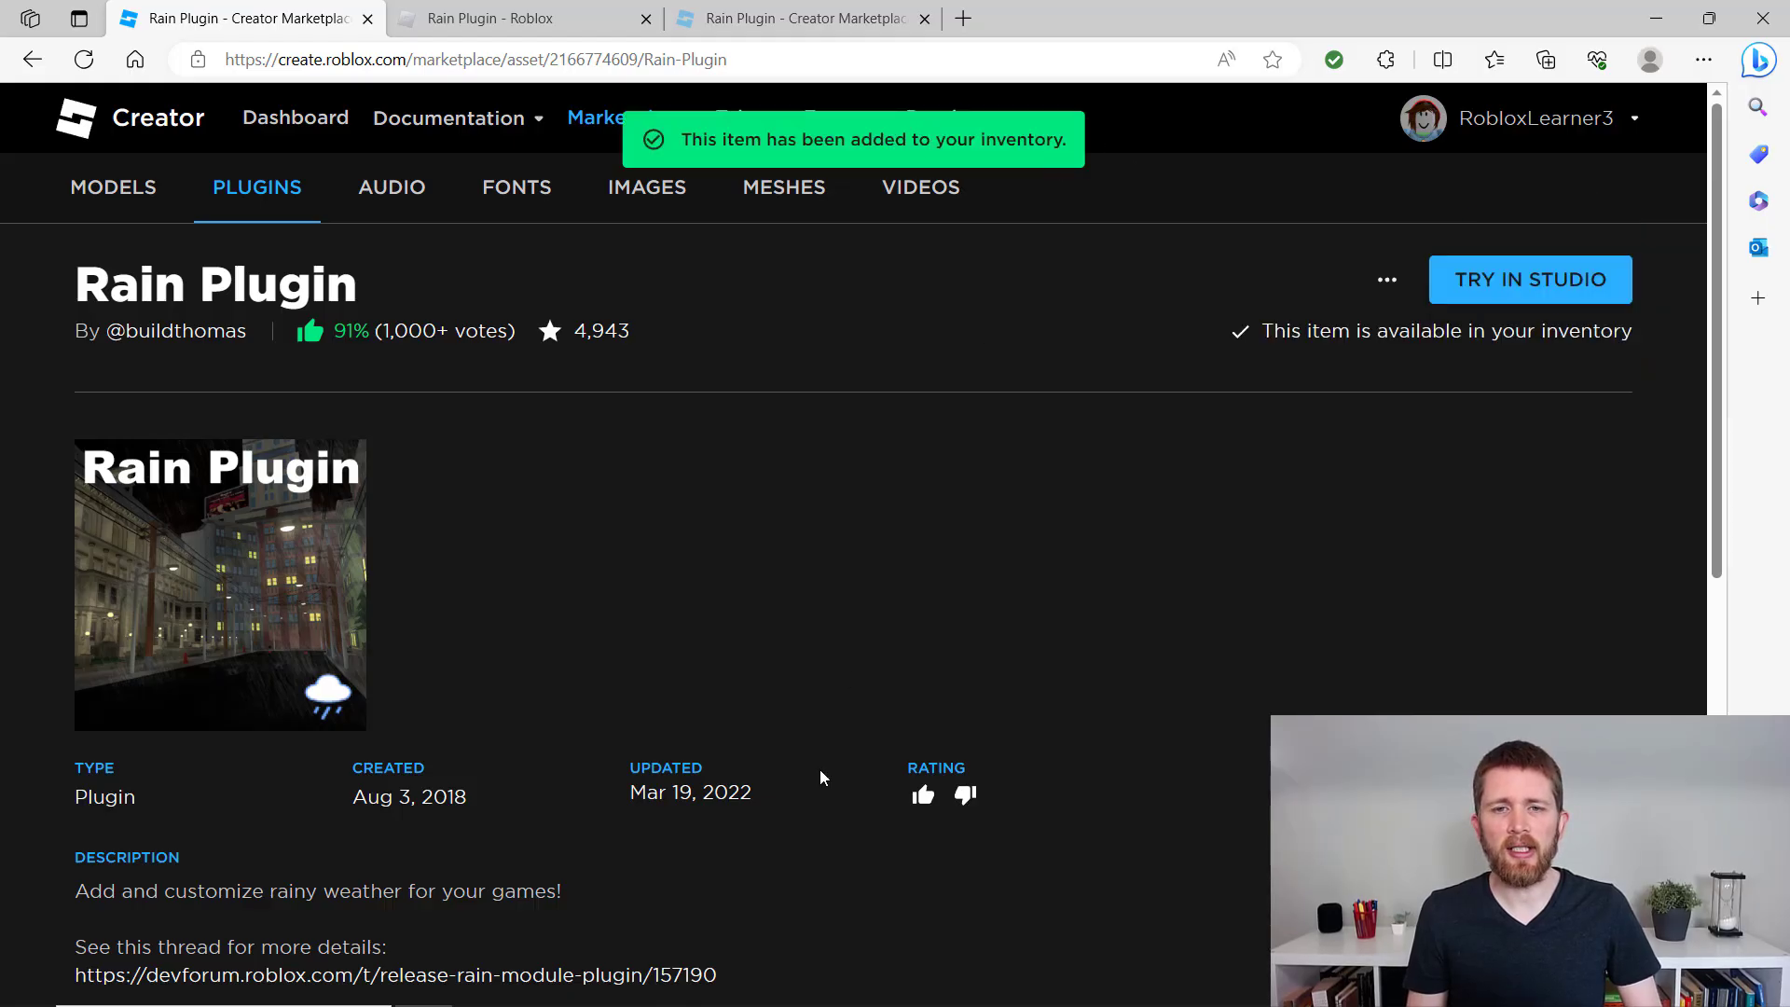
Switch to the Village place in Studio and set the Toolbox to list plugins.
{"action": "mouse_move", "coordinate": [817, 1004]}
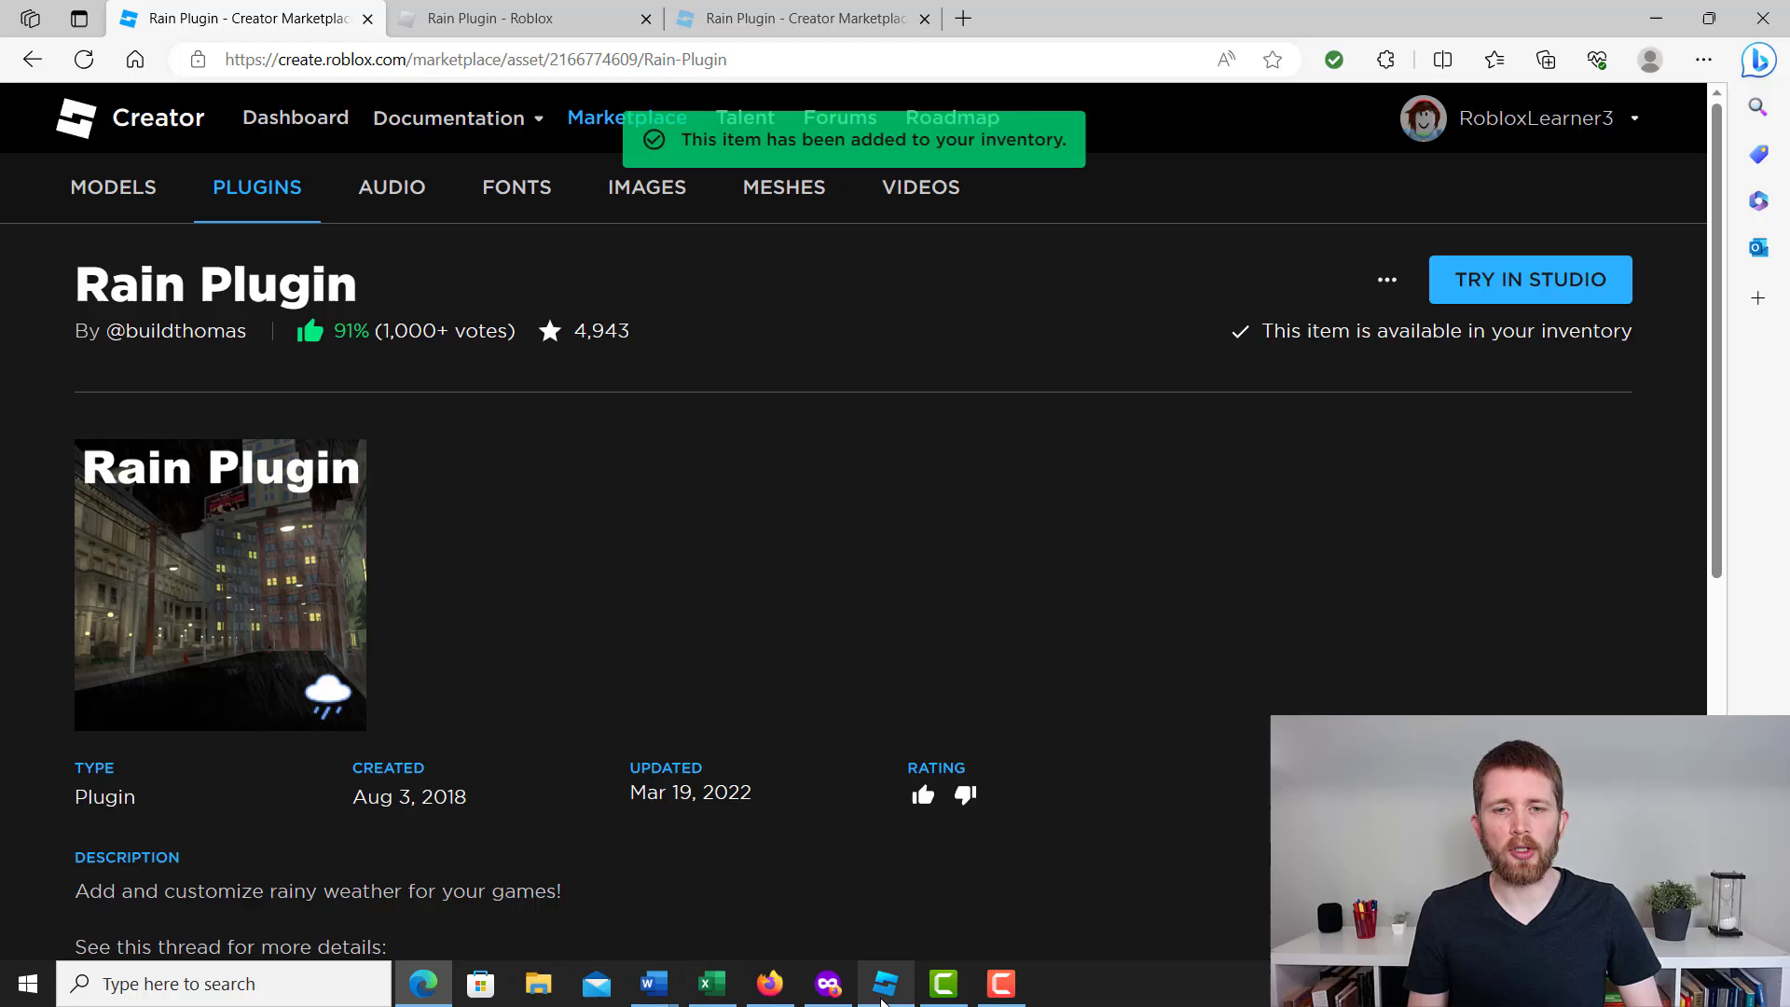
{"action": "left_click", "coordinate": [885, 983]}
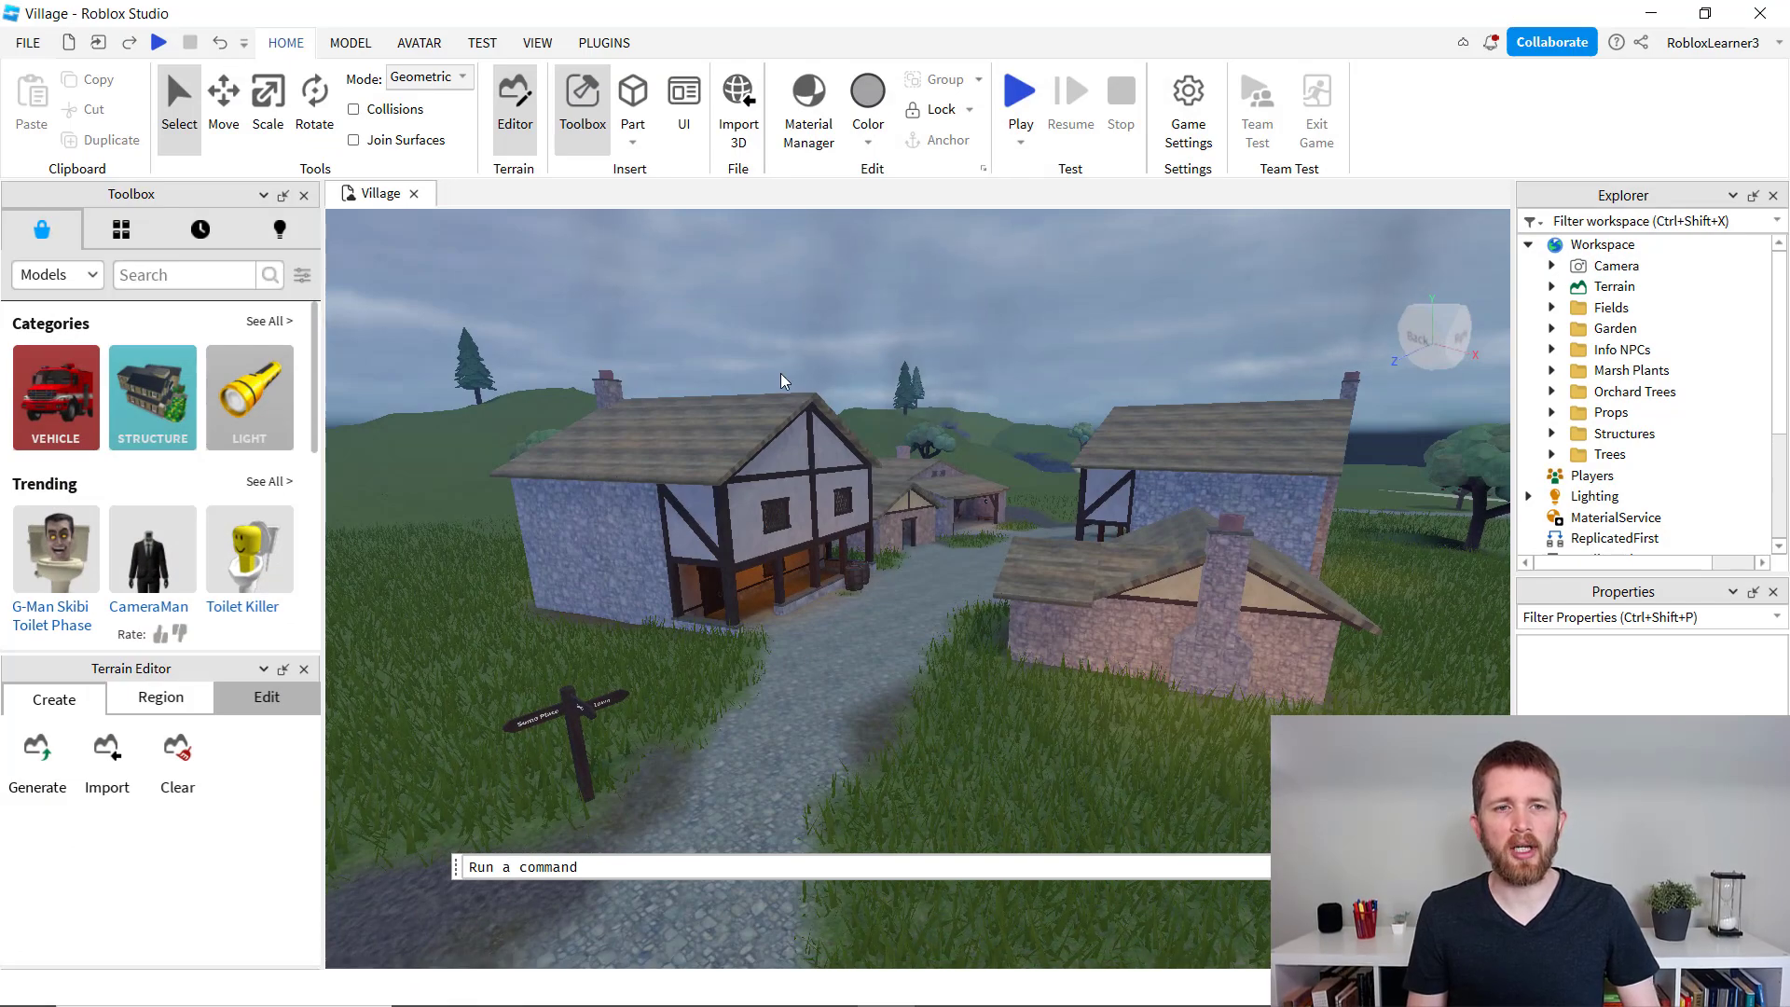
{"action": "left_click", "coordinate": [602, 43]}
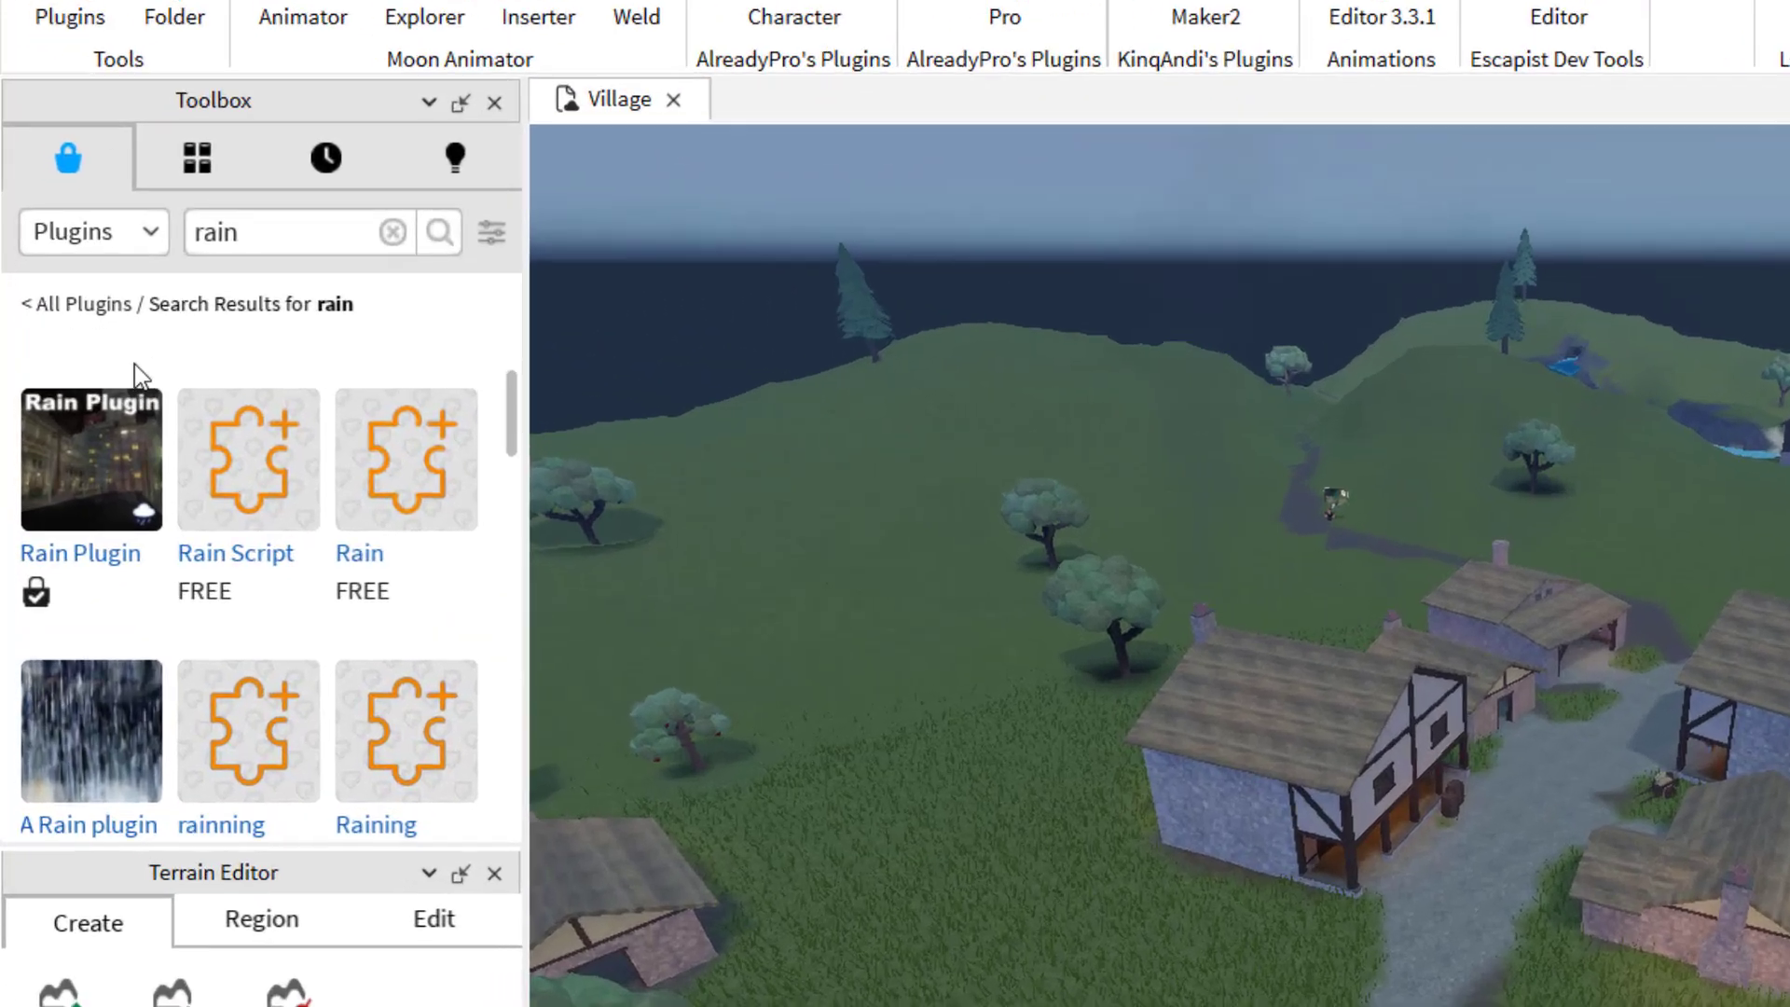
{"action": "mouse_move", "coordinate": [61, 431]}
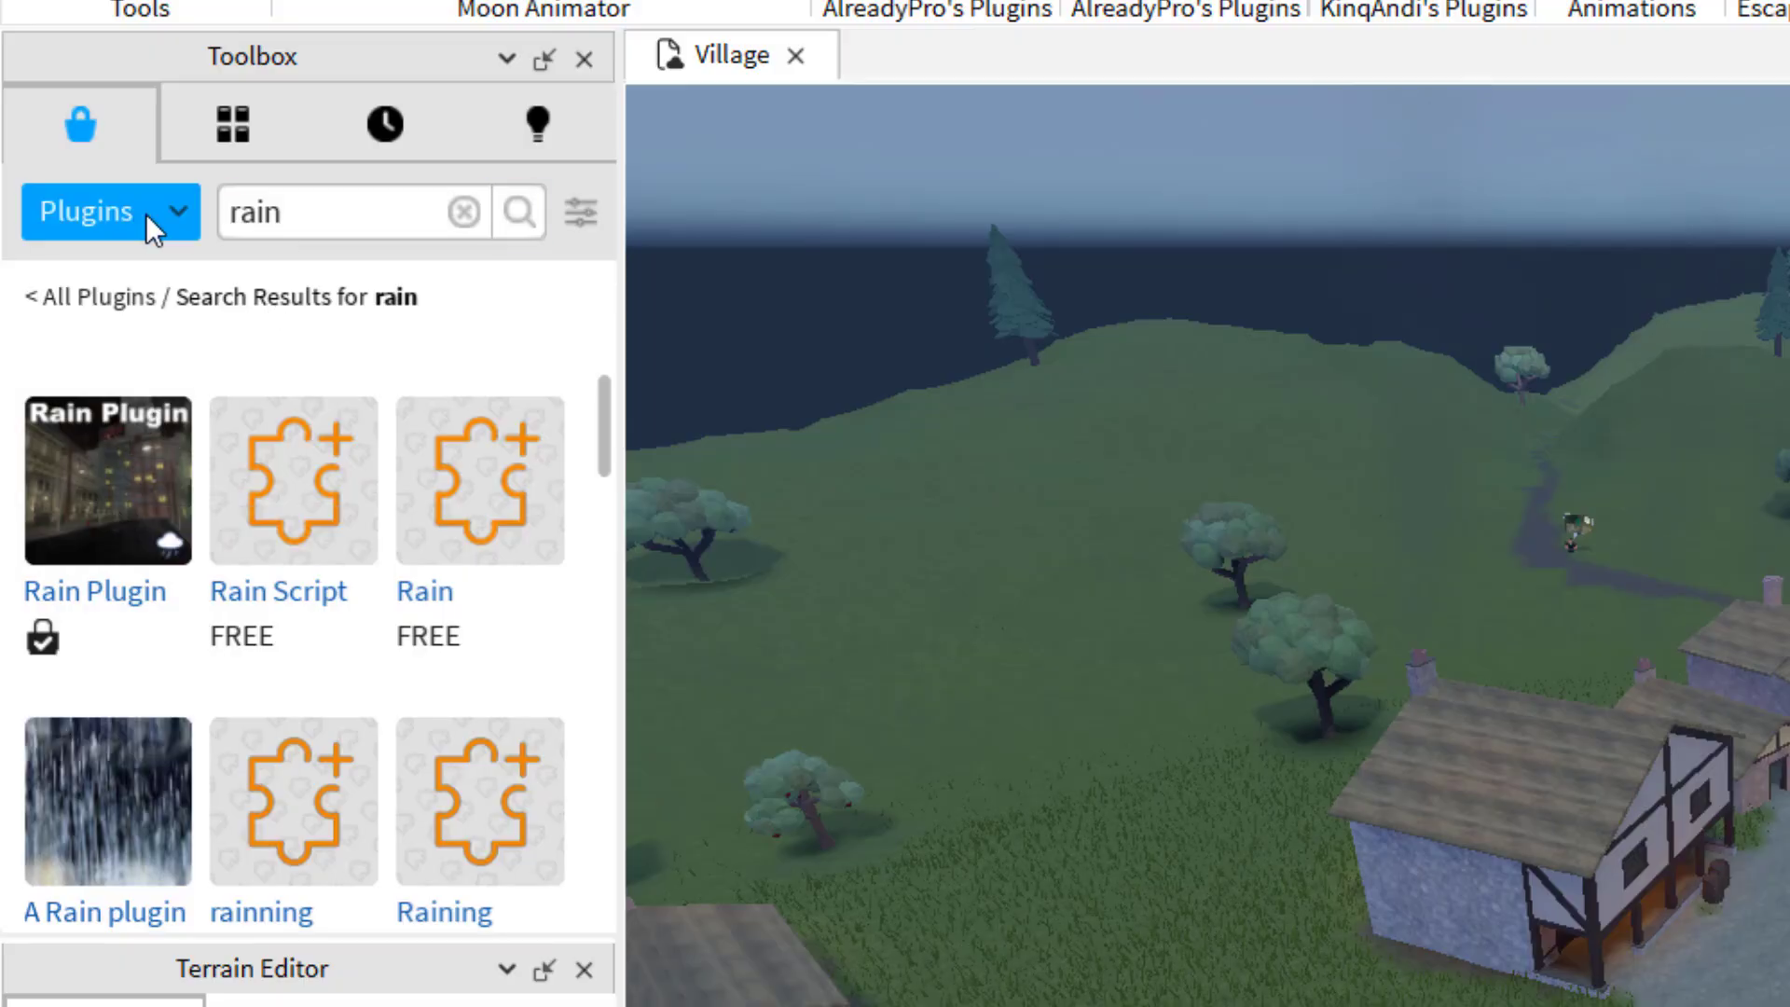
{"action": "left_click", "coordinate": [106, 131]}
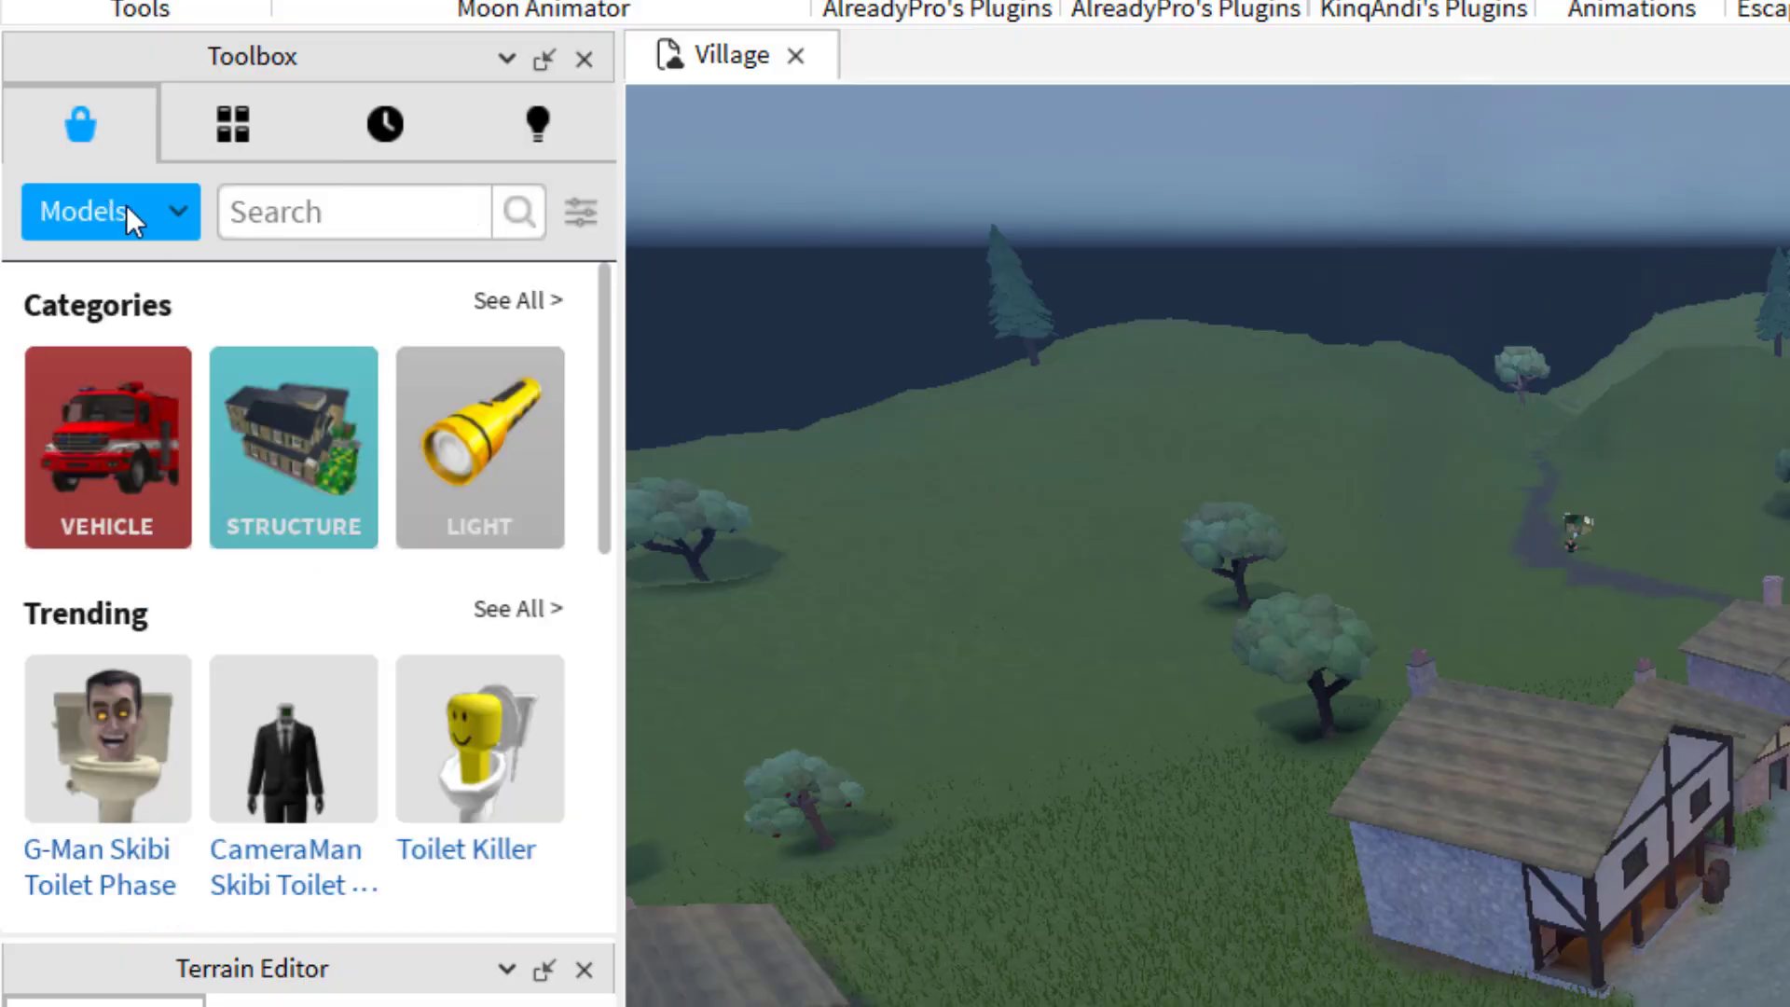
{"action": "left_click", "coordinate": [191, 224]}
{"action": "left_click", "coordinate": [132, 327]}
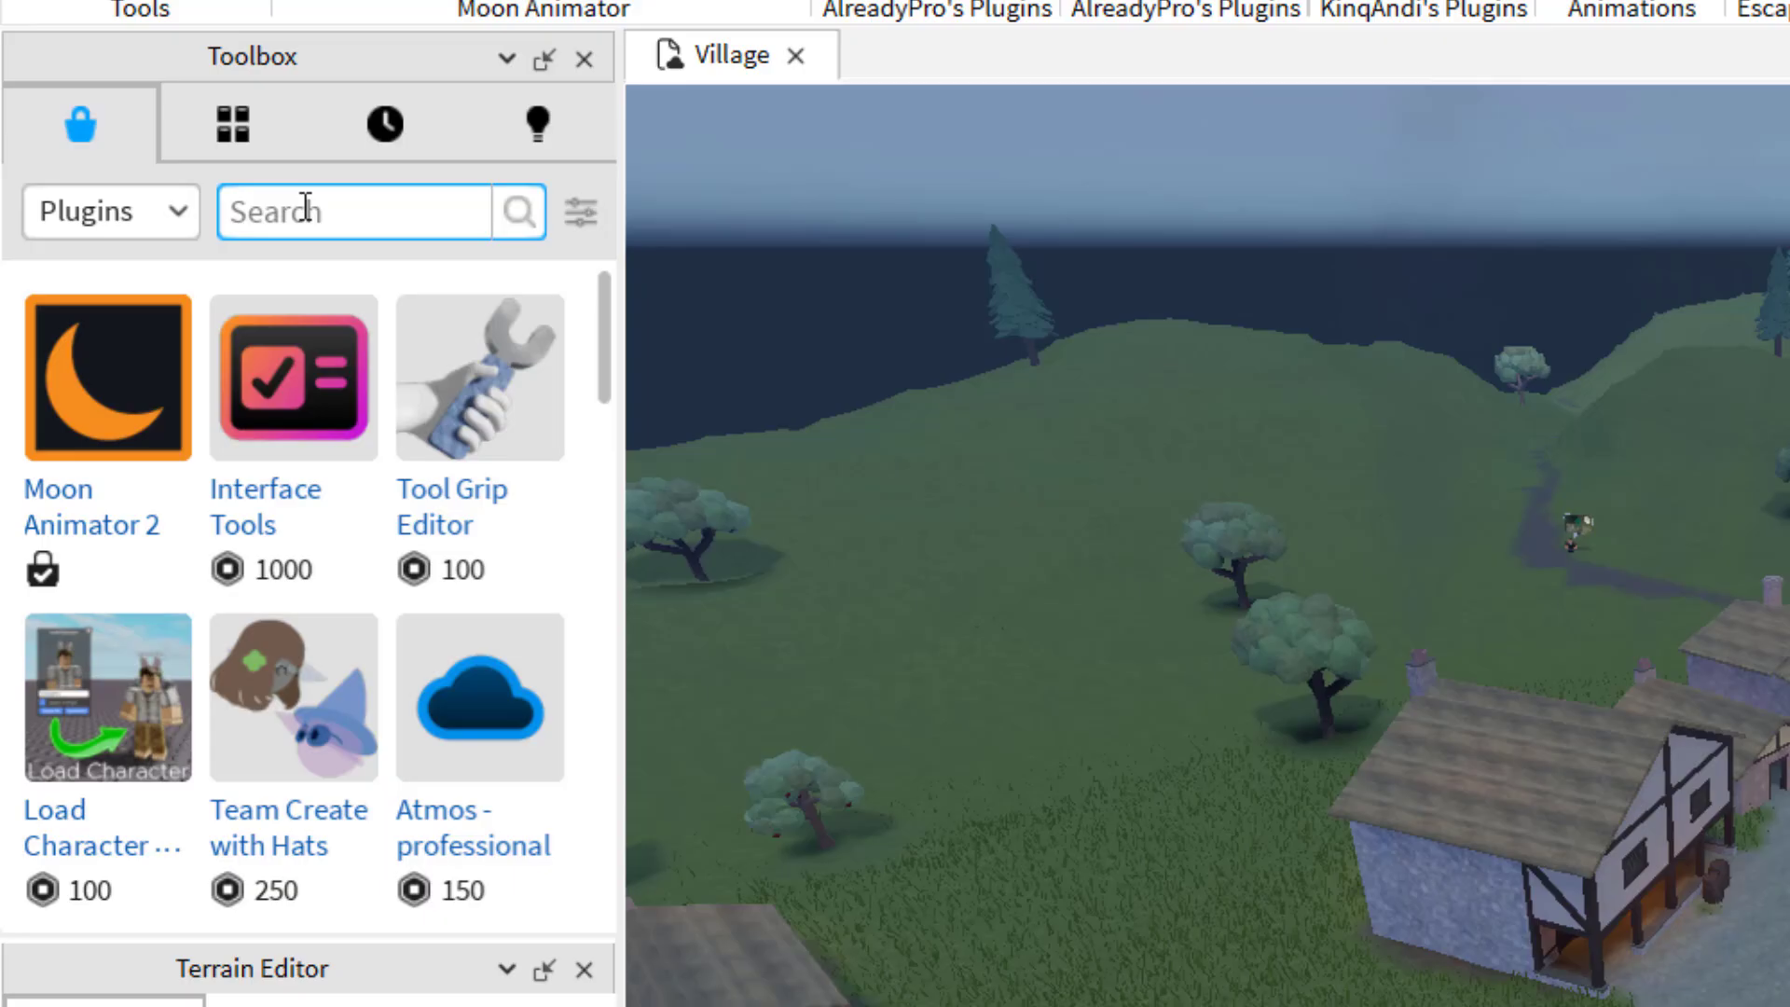
Search the Toolbox for 'rain' and install the Rain Plugin.
{"action": "type", "text": "rain"}
{"action": "key", "text": "Return"}
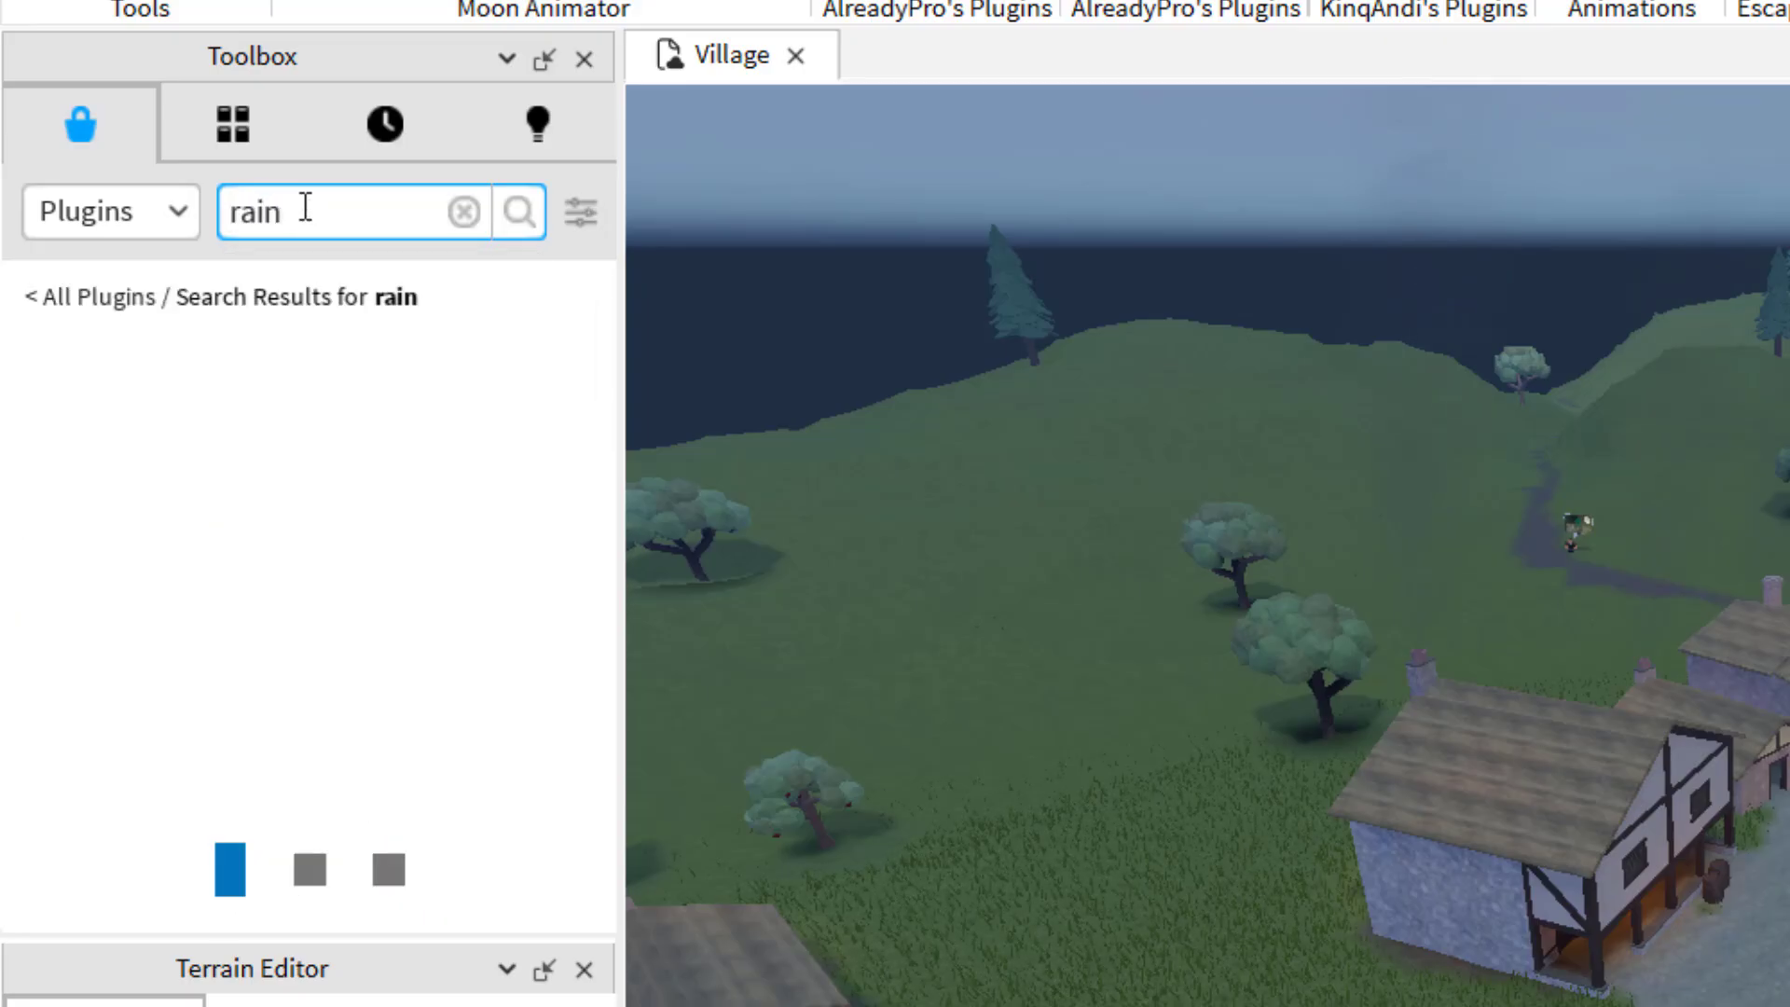
{"action": "mouse_move", "coordinate": [77, 601]}
{"action": "left_click", "coordinate": [104, 538]}
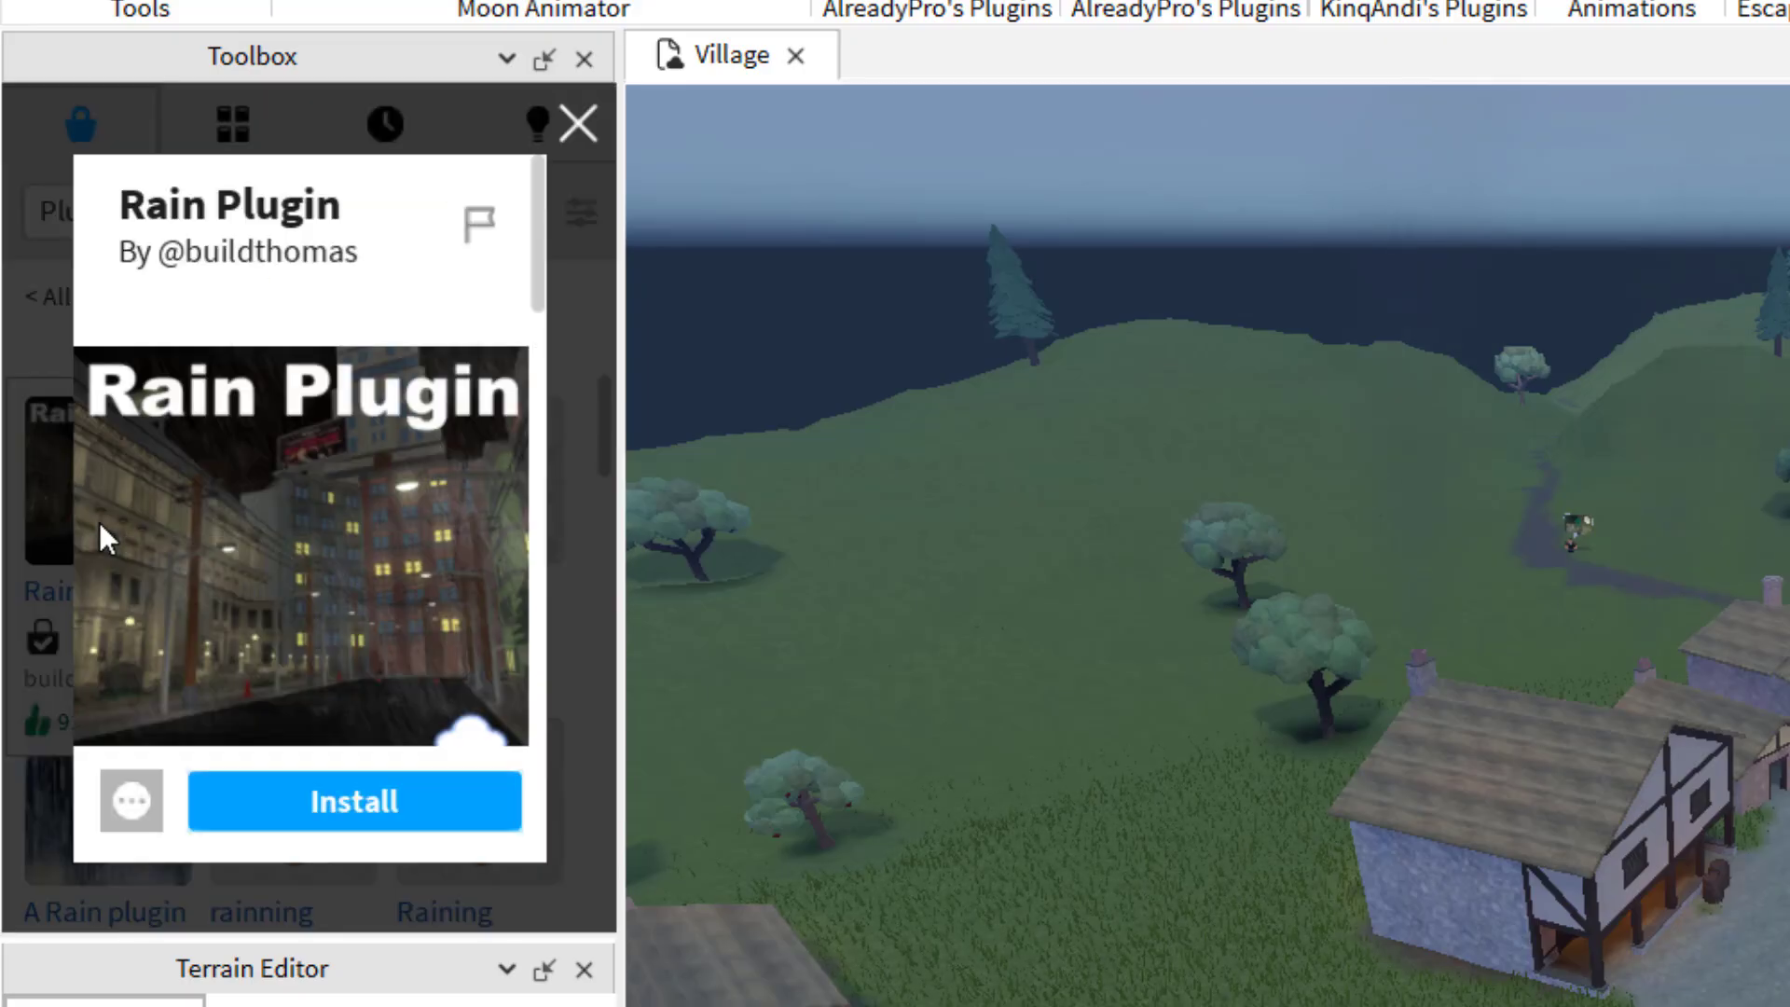
{"action": "left_click", "coordinate": [344, 795]}
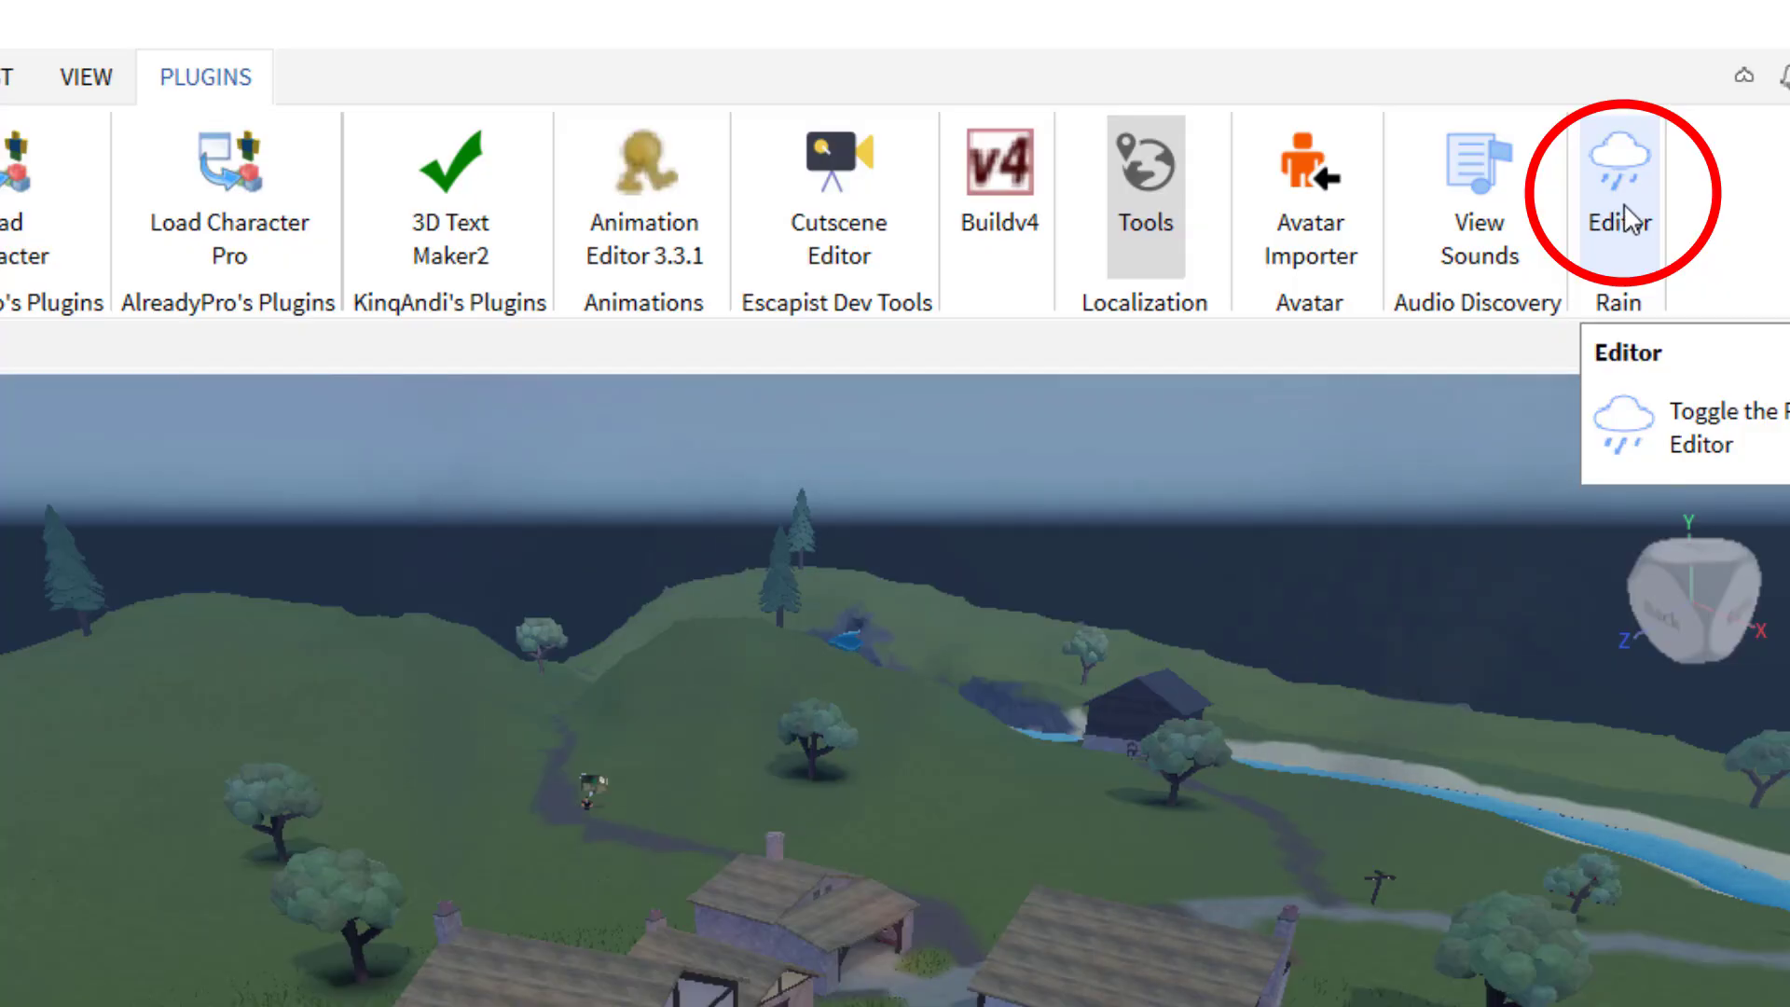
Open the Rain Editor, resize it to show all settings, and undock it as a floating window.
{"action": "left_click", "coordinate": [1626, 219]}
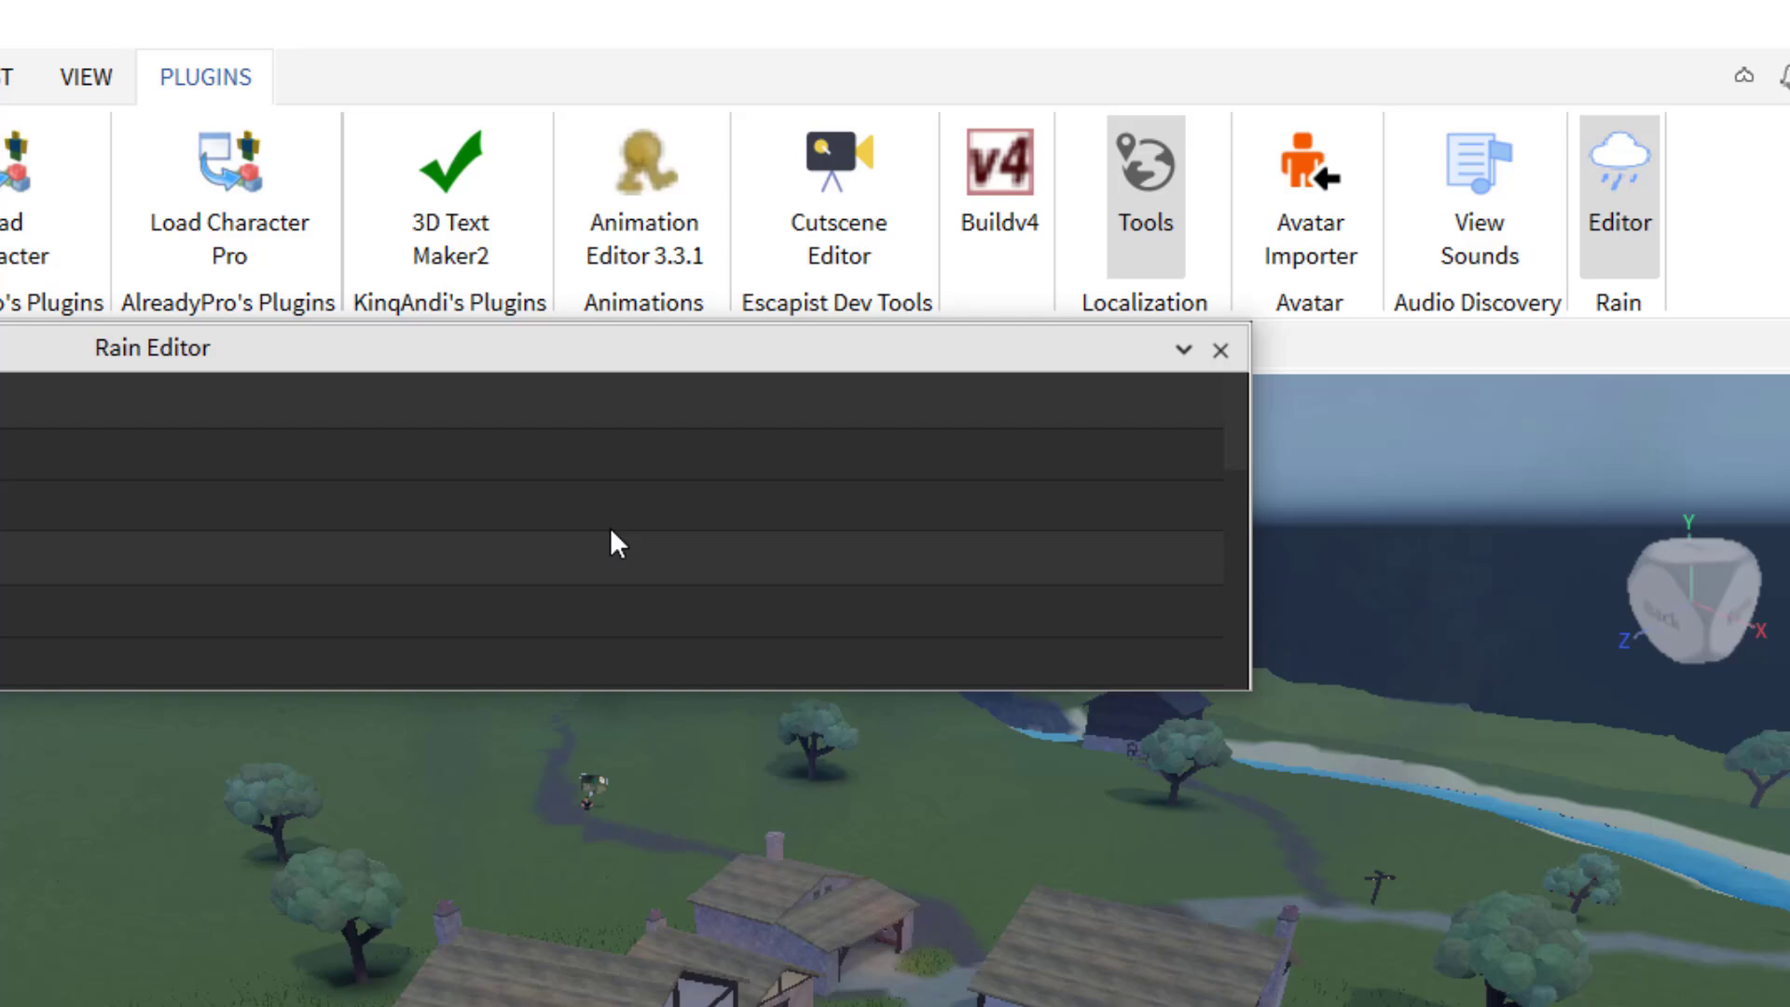
{"action": "left_click_drag", "start_coordinate": [939, 694], "coordinate": [858, 1006]}
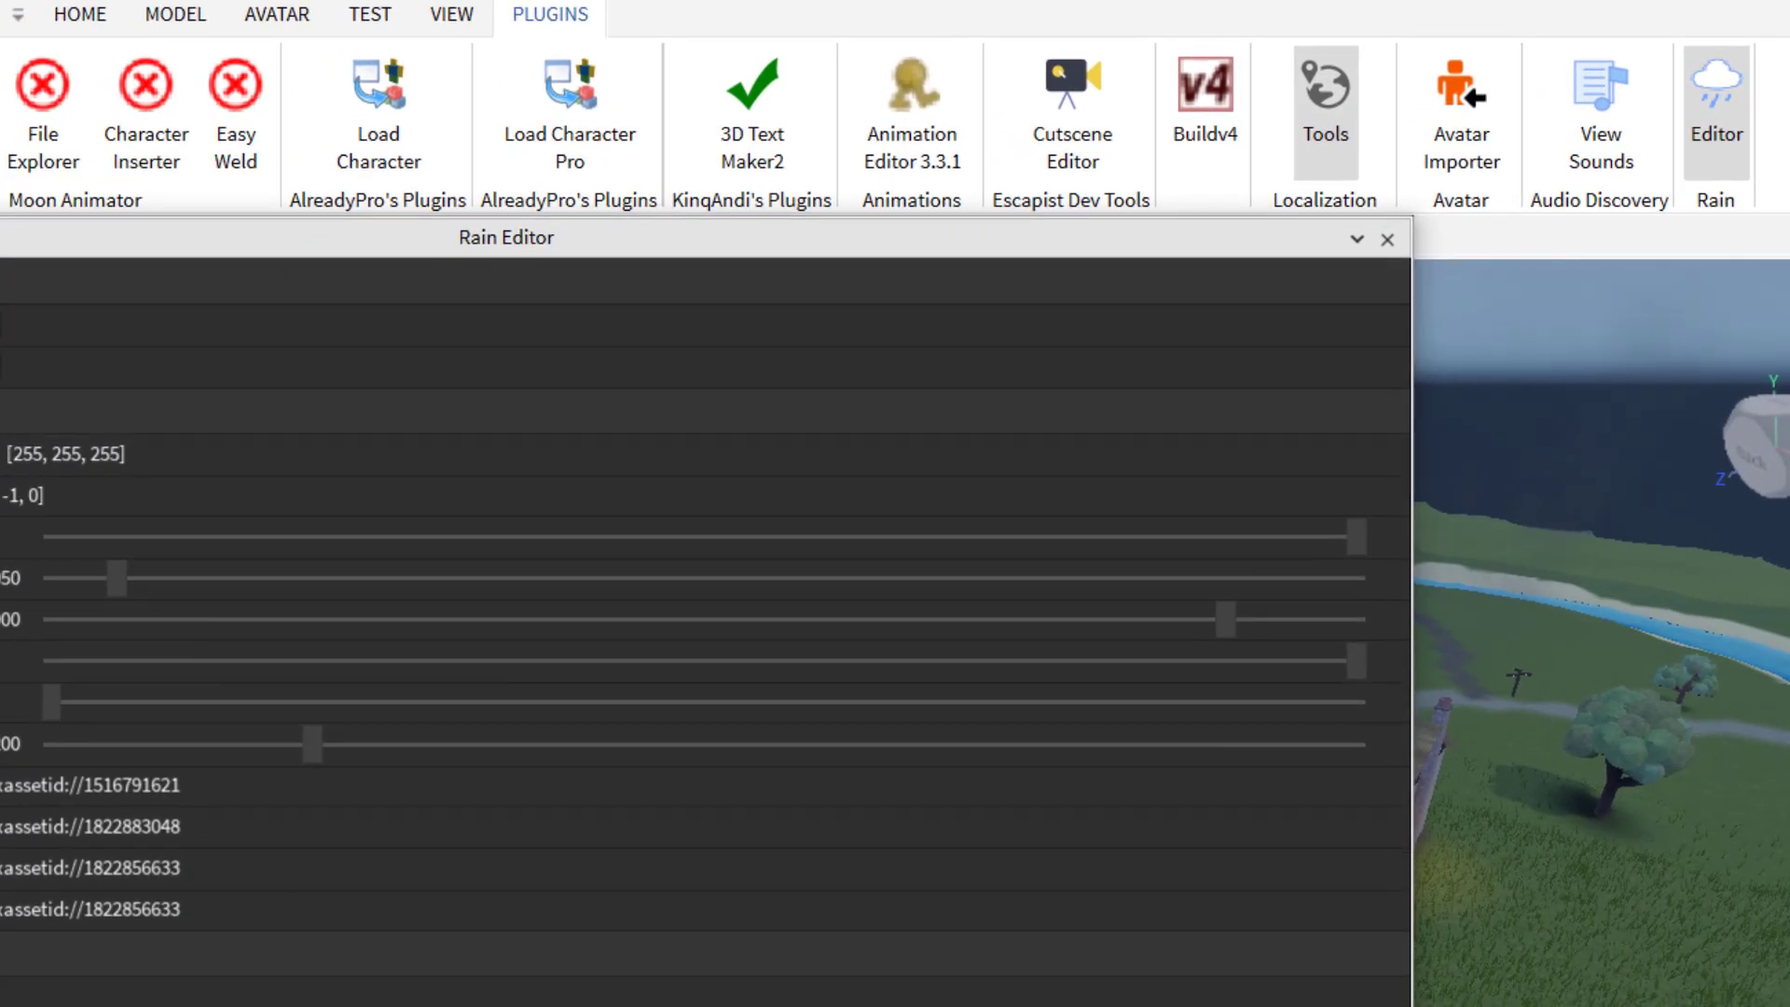
{"action": "left_click_drag", "start_coordinate": [1412, 606], "coordinate": [817, 606]}
{"action": "left_click_drag", "start_coordinate": [360, 237], "coordinate": [424, 253]}
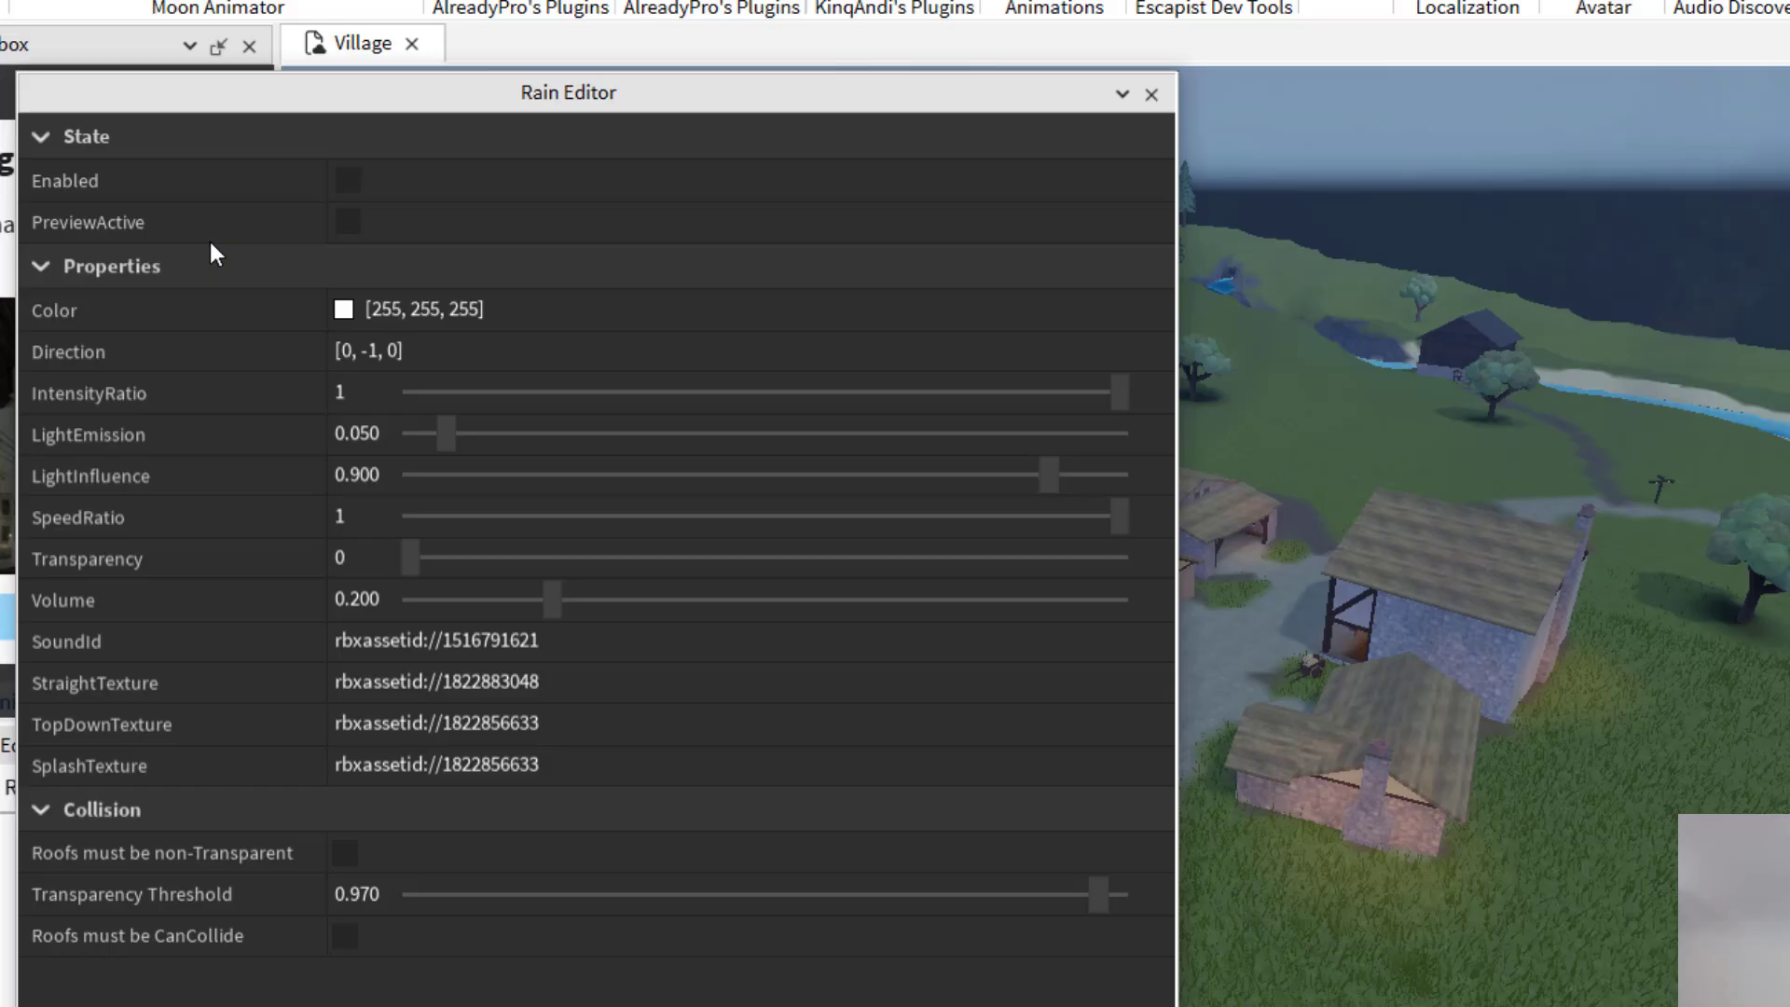
Enable the rain, allow script access, turn on PreviewActive, and re-dock the Rain Editor.
{"action": "left_click", "coordinate": [345, 182]}
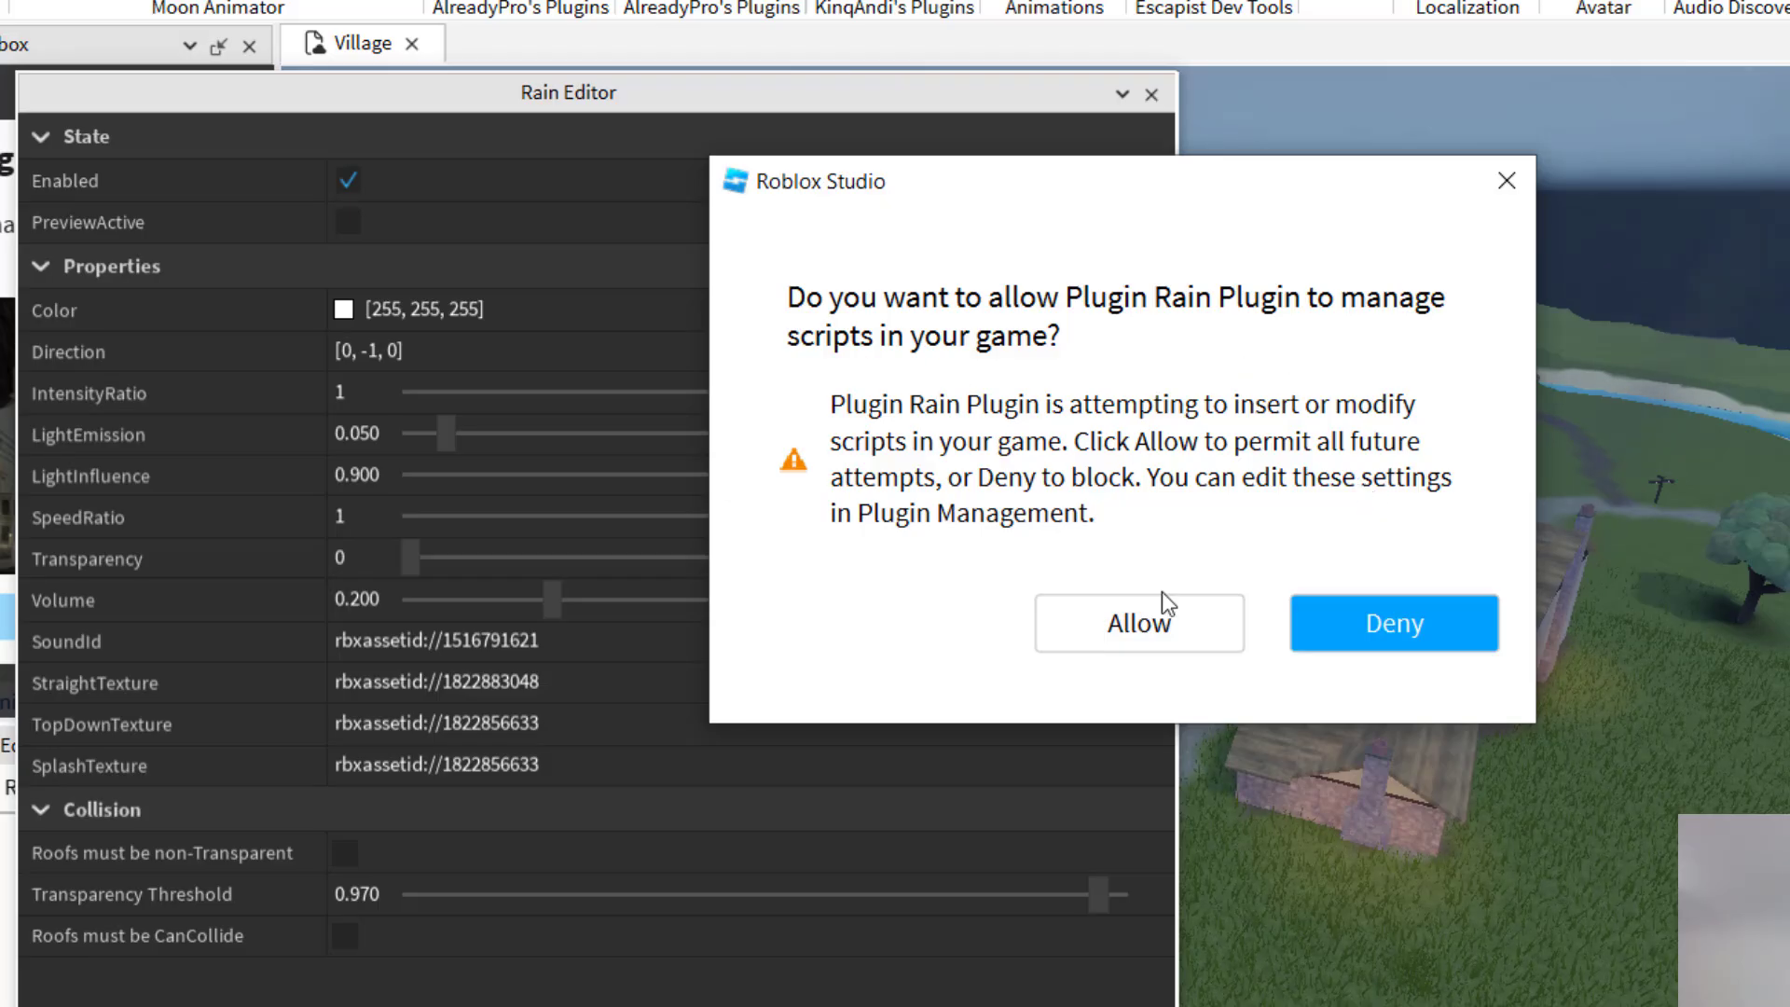
{"action": "left_click", "coordinate": [1155, 623]}
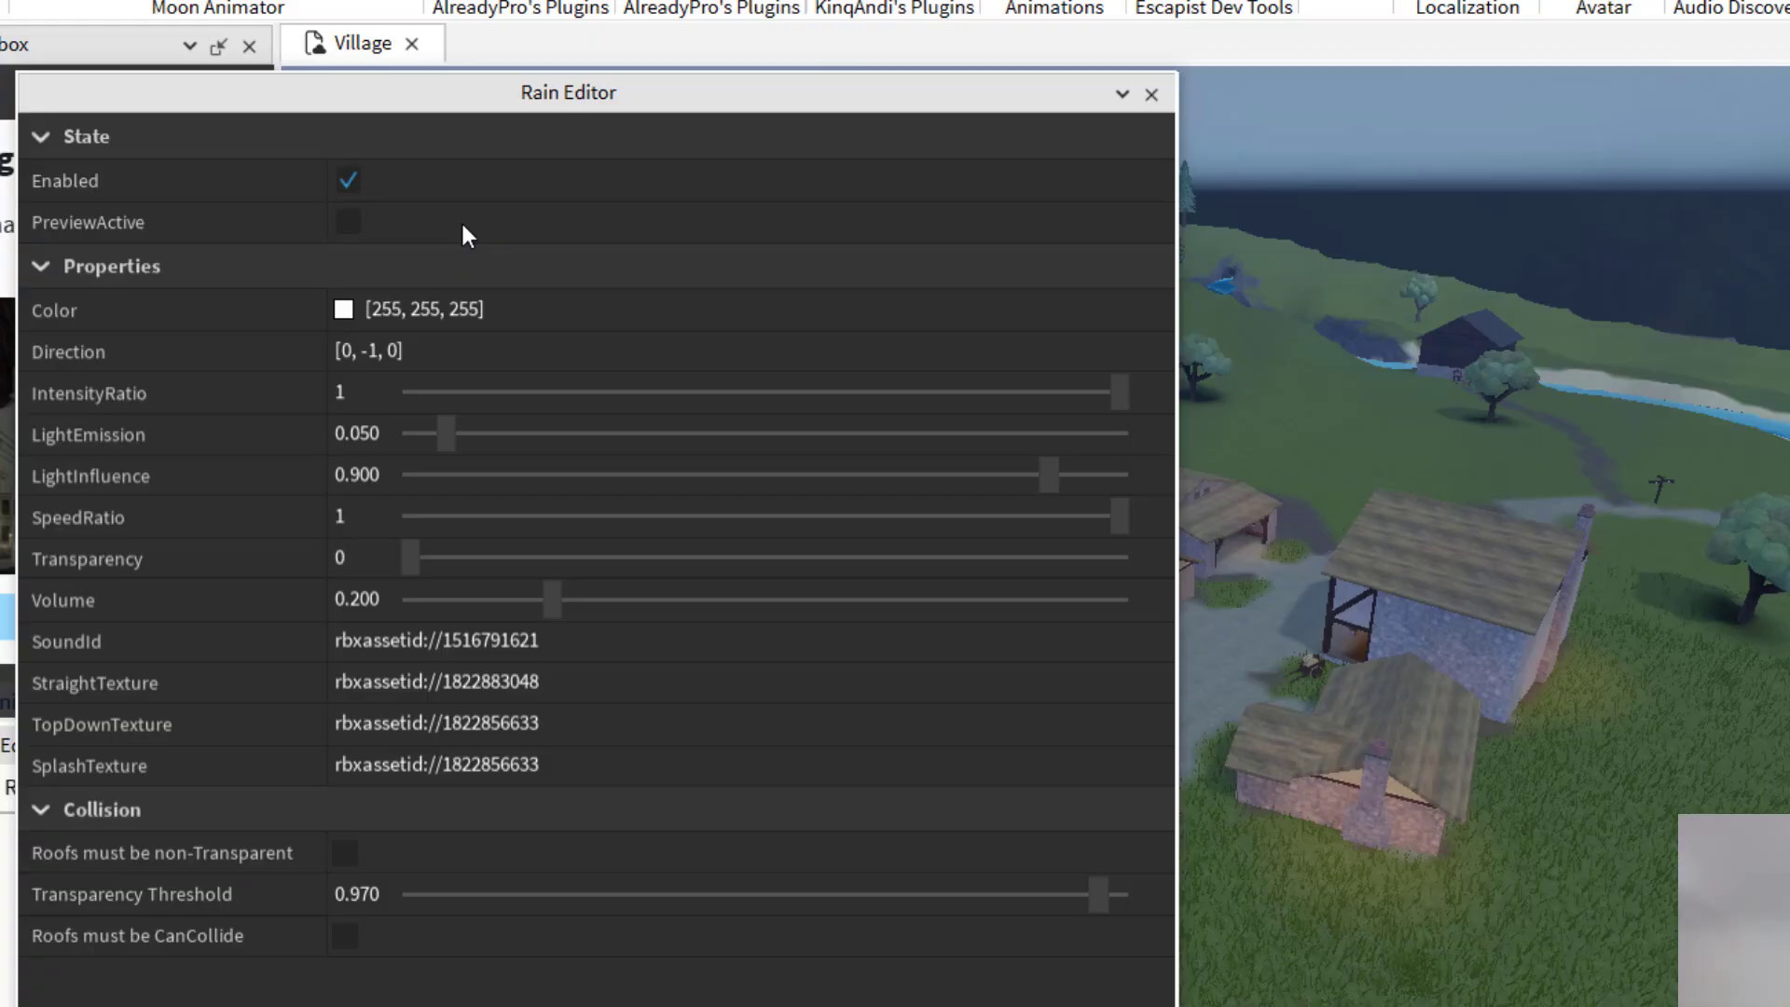
{"action": "left_click", "coordinate": [348, 217]}
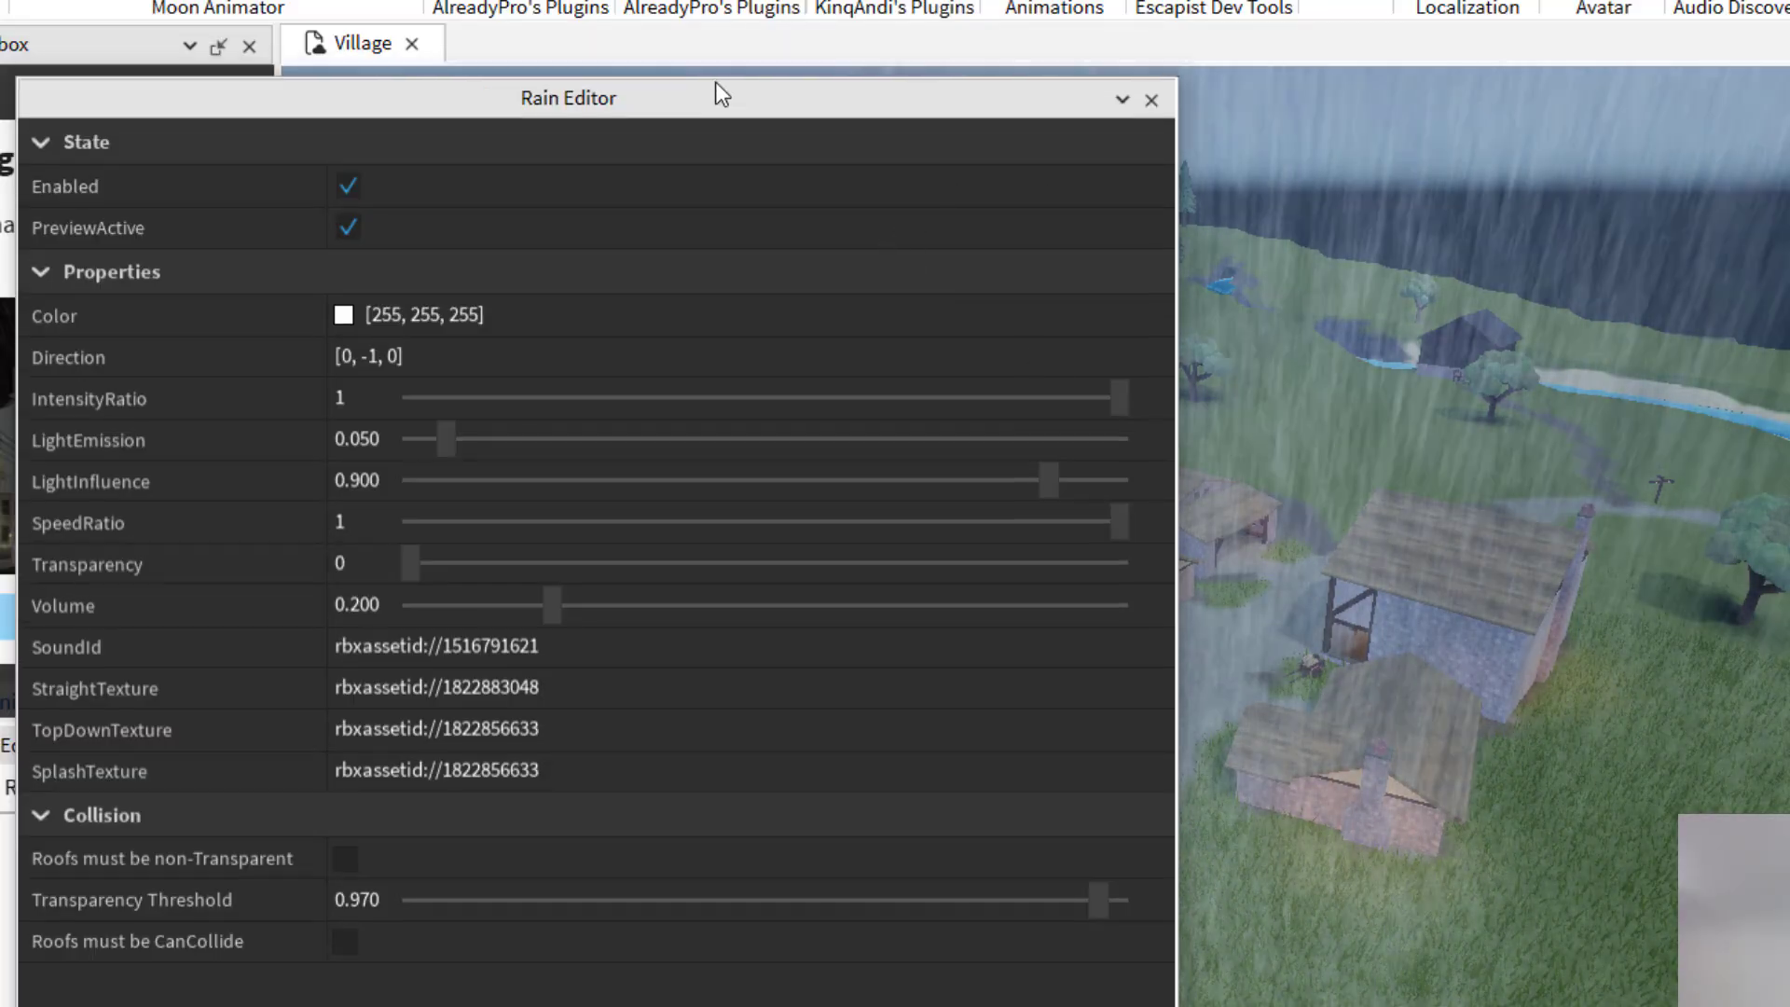
{"action": "left_click_drag", "start_coordinate": [717, 94], "coordinate": [650, 73]}
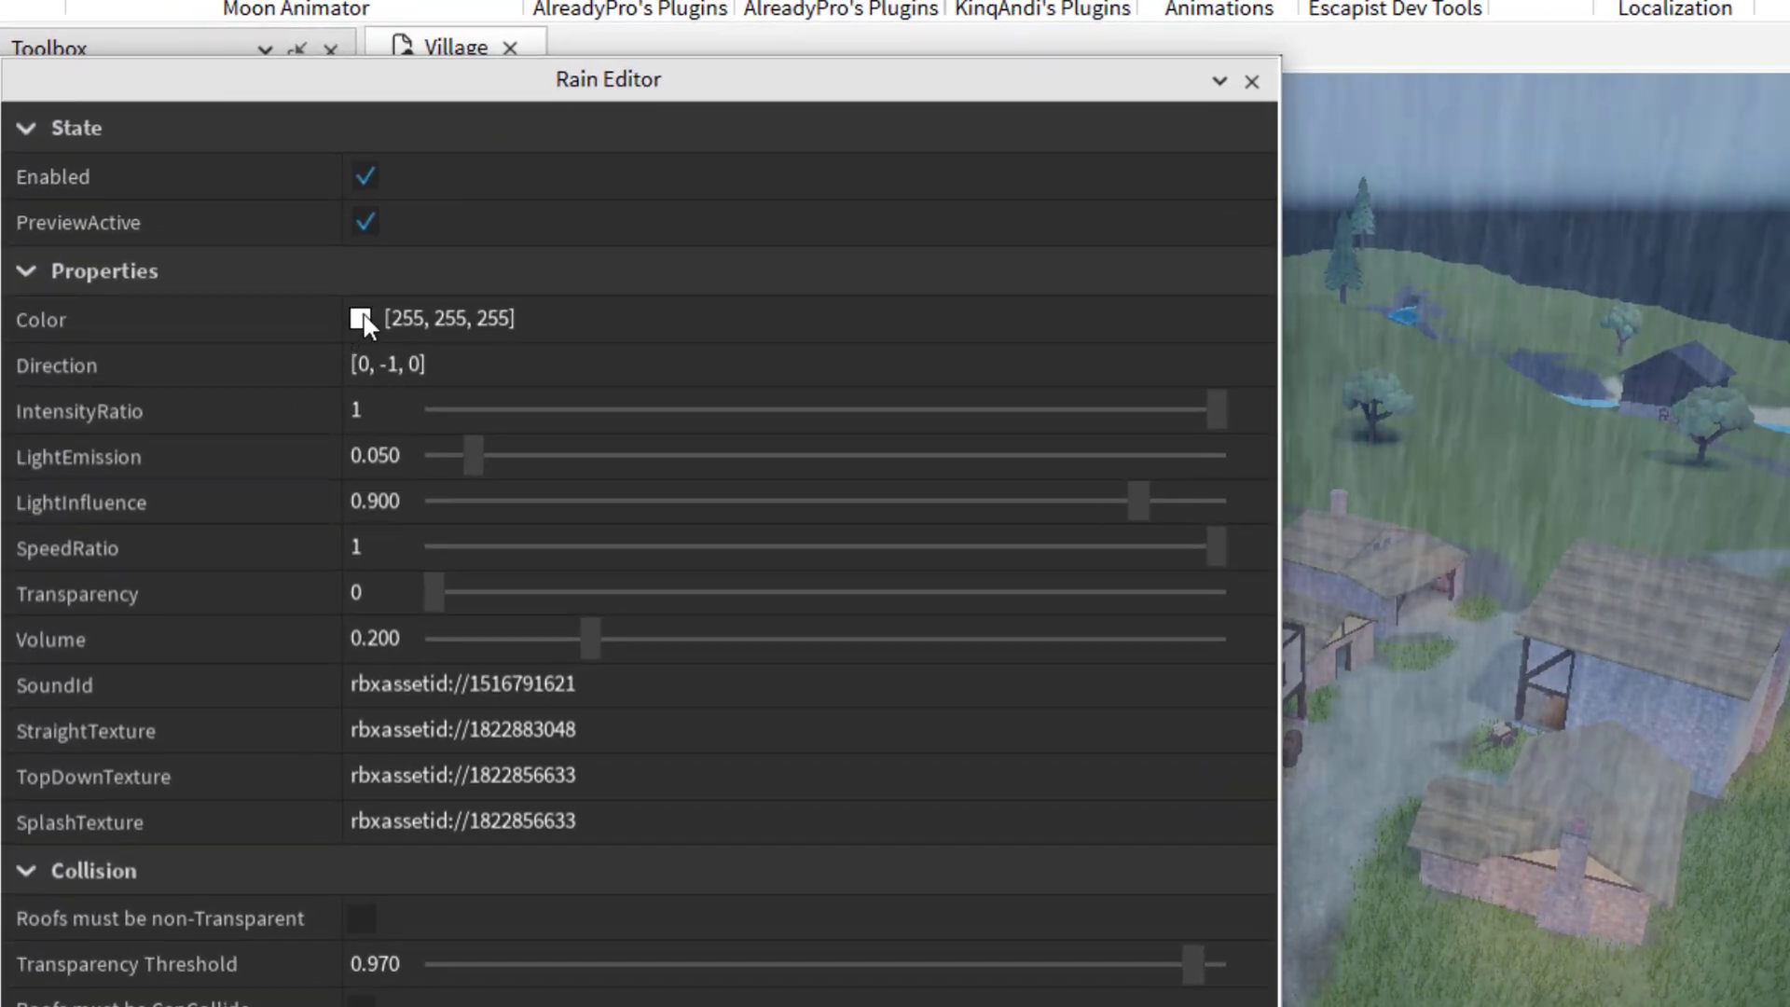
Try a rain Direction of 0, 1, 0, then set it back to 0, -1, 0.
{"action": "left_click", "coordinate": [419, 319]}
{"action": "left_click", "coordinate": [325, 331]}
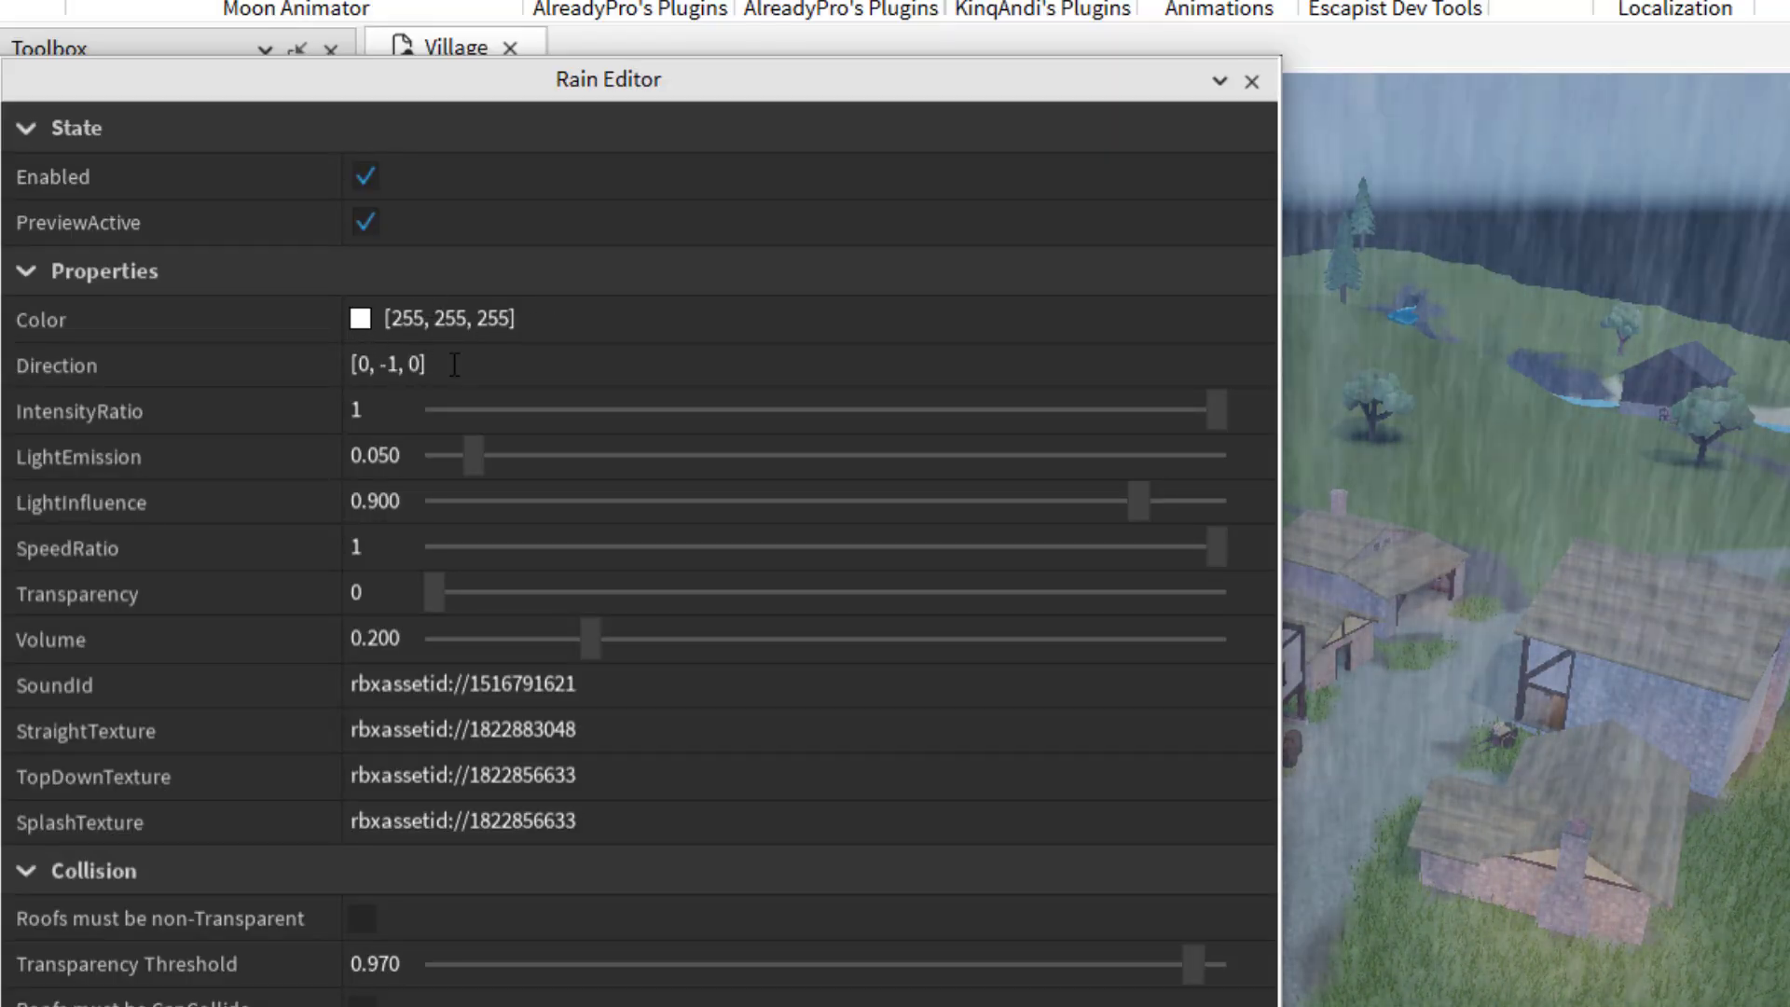
{"action": "left_click", "coordinate": [430, 362]}
{"action": "left_click", "coordinate": [307, 361]}
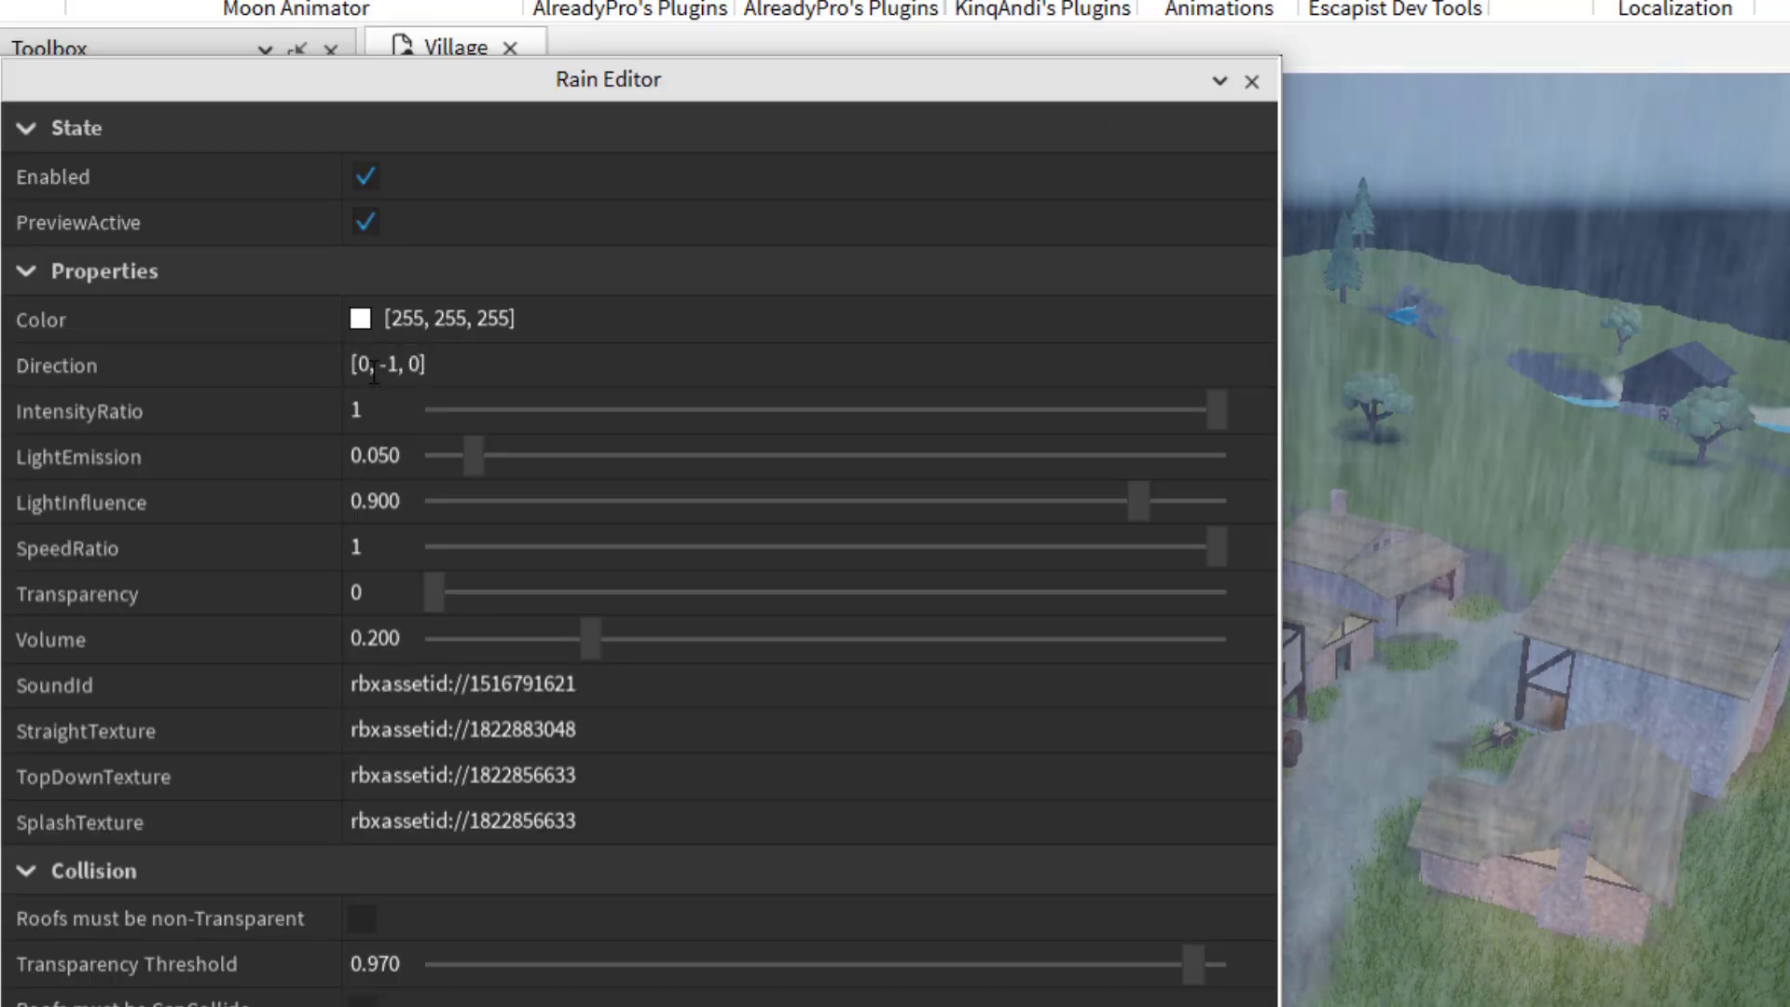
{"action": "left_click", "coordinate": [386, 373]}
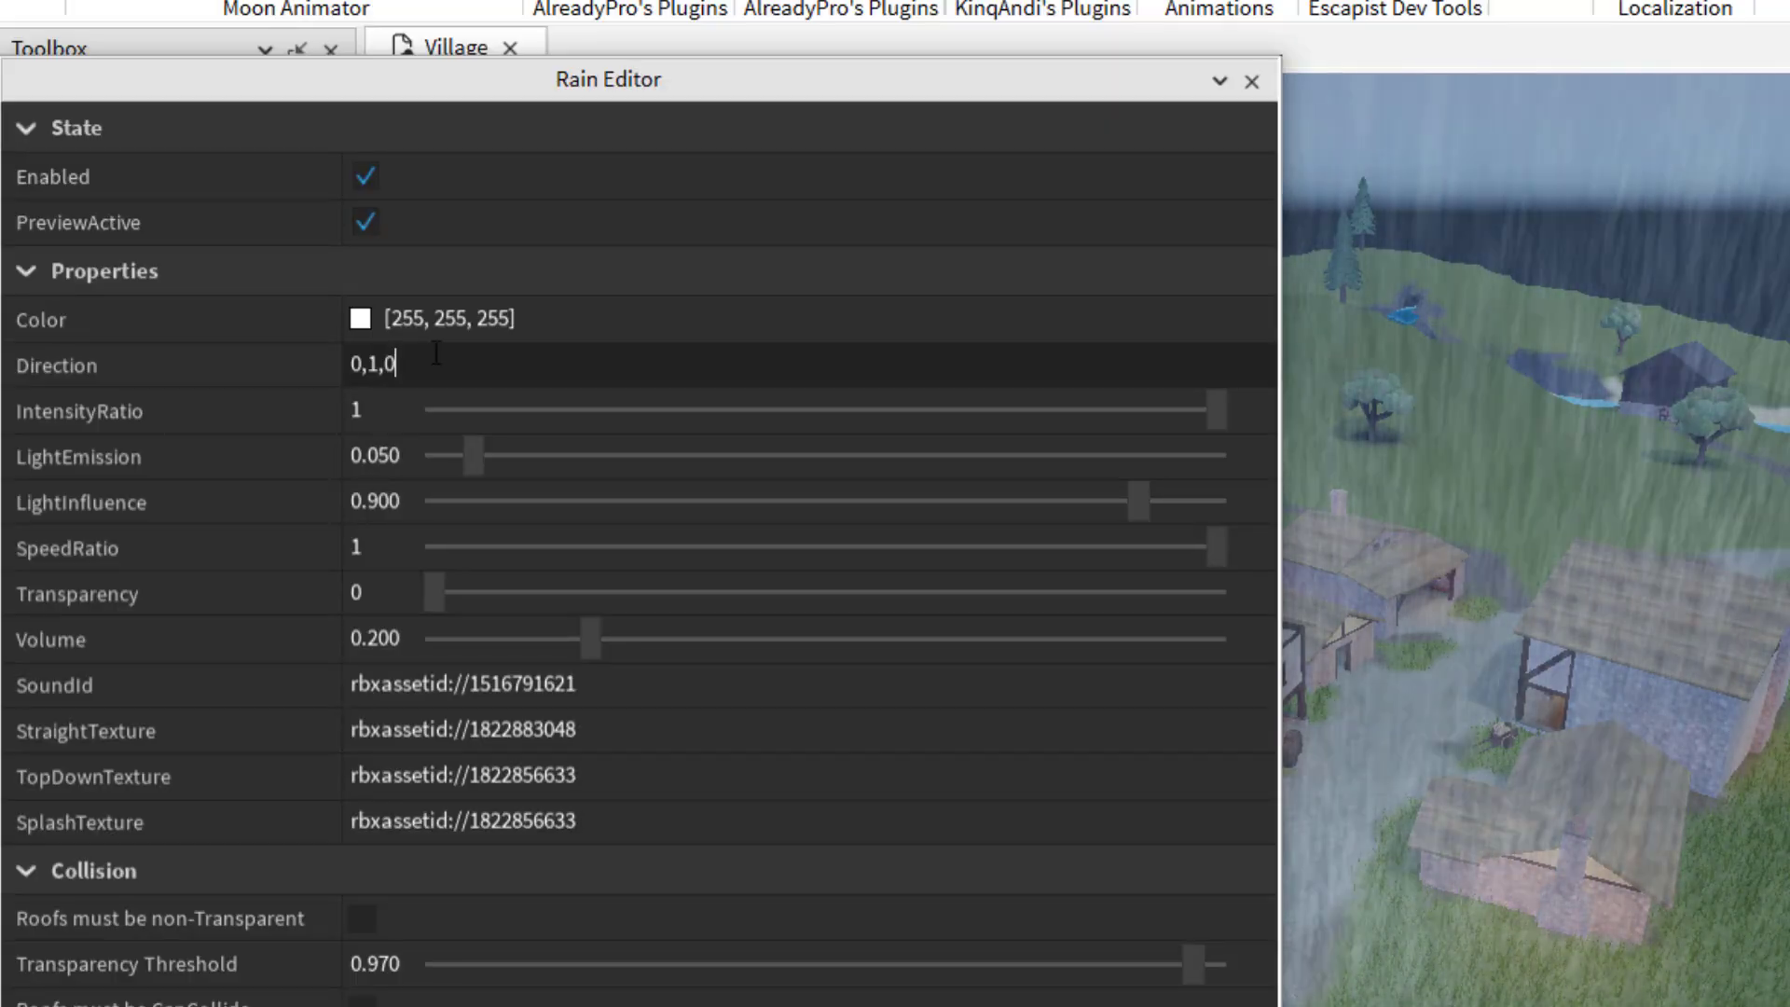
{"action": "key", "text": "Return"}
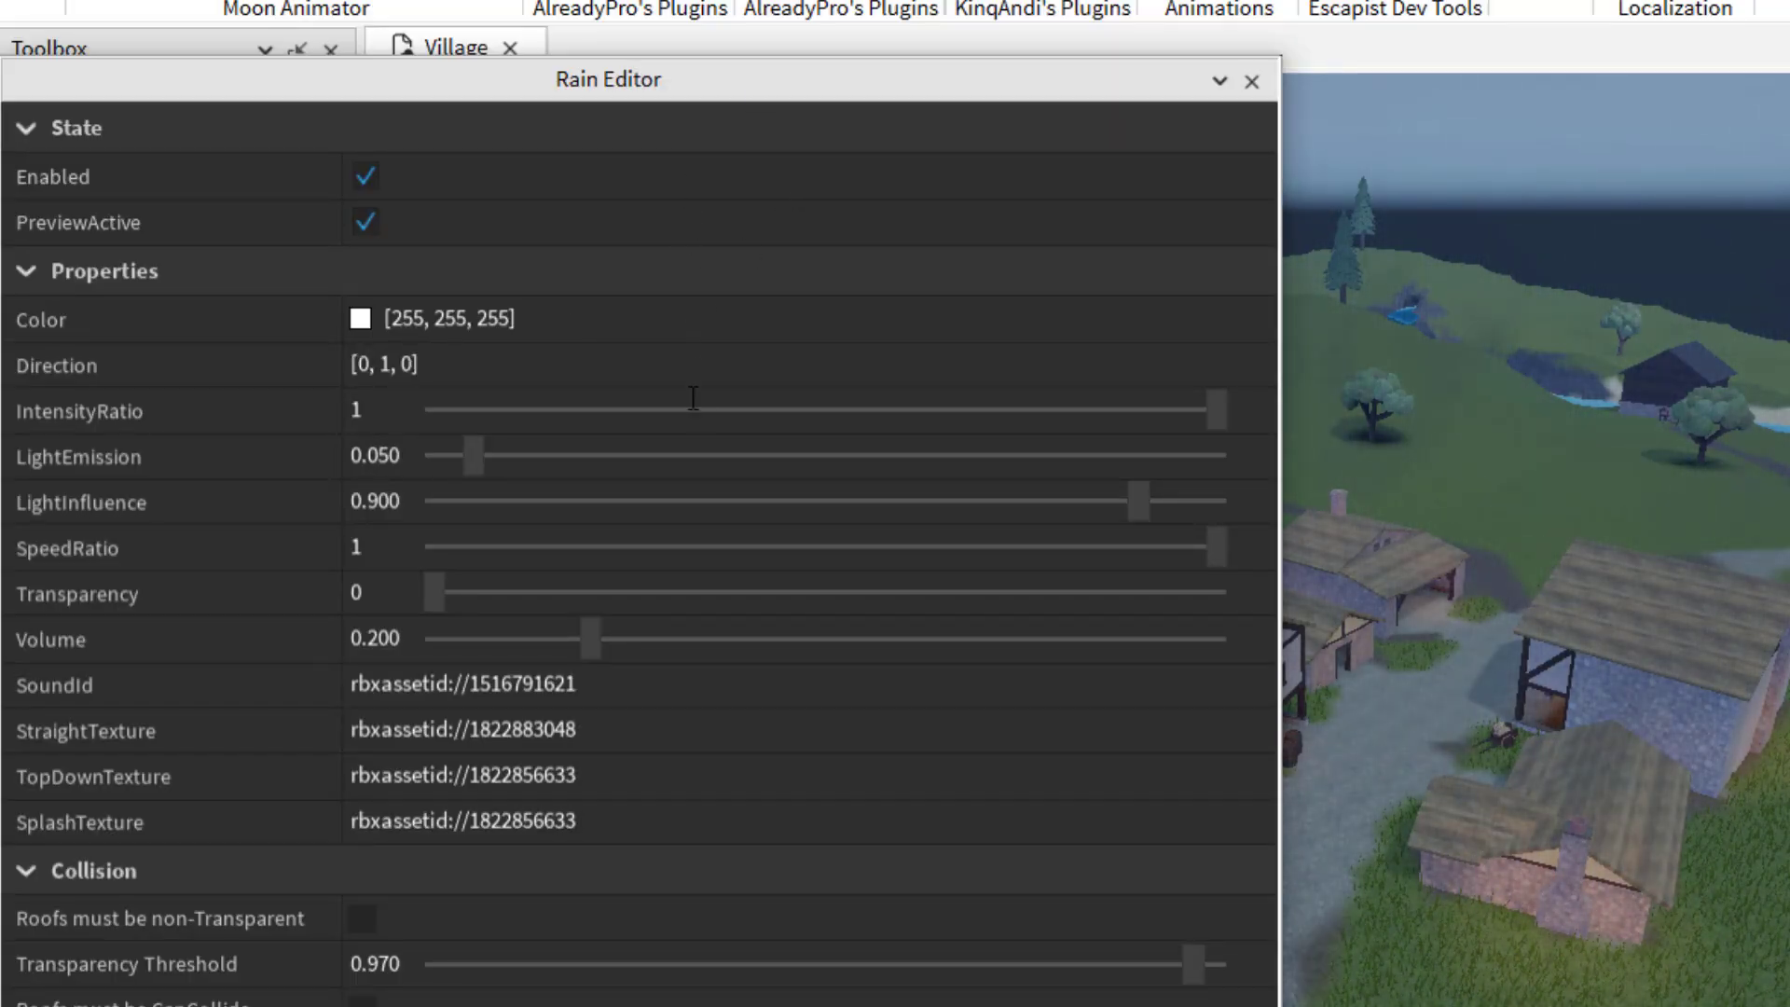
{"action": "left_click", "coordinate": [550, 371]}
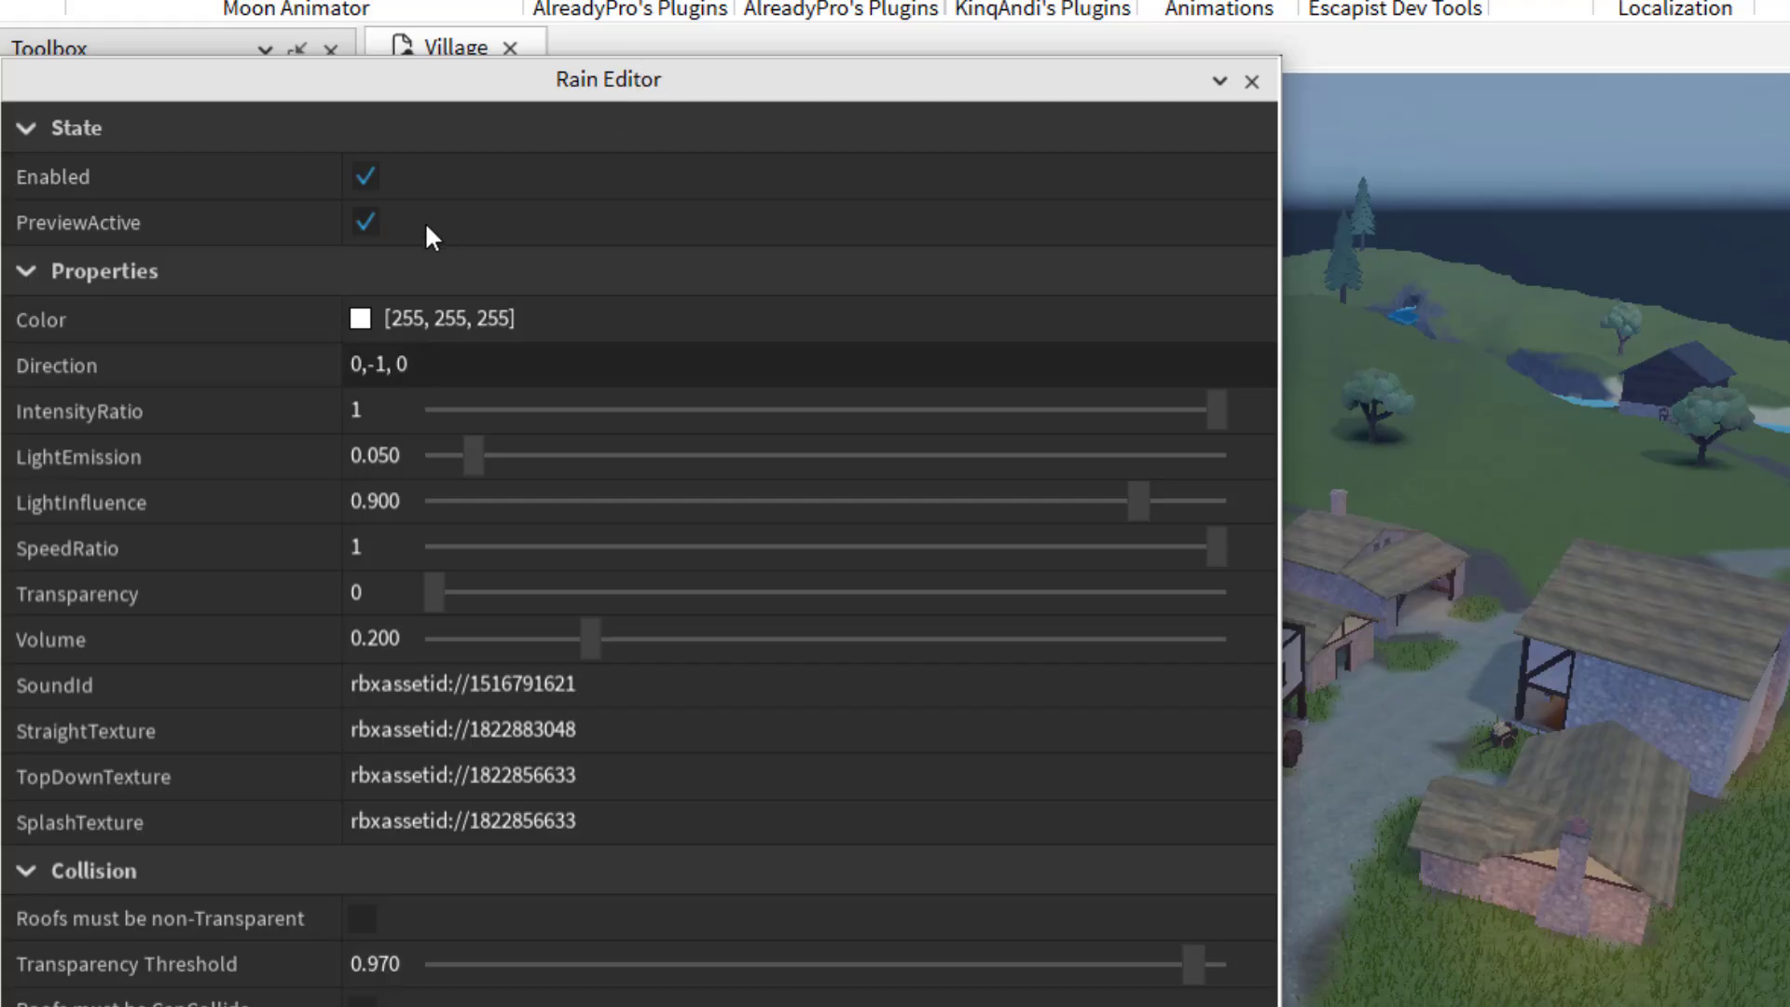
{"action": "left_click", "coordinate": [375, 232]}
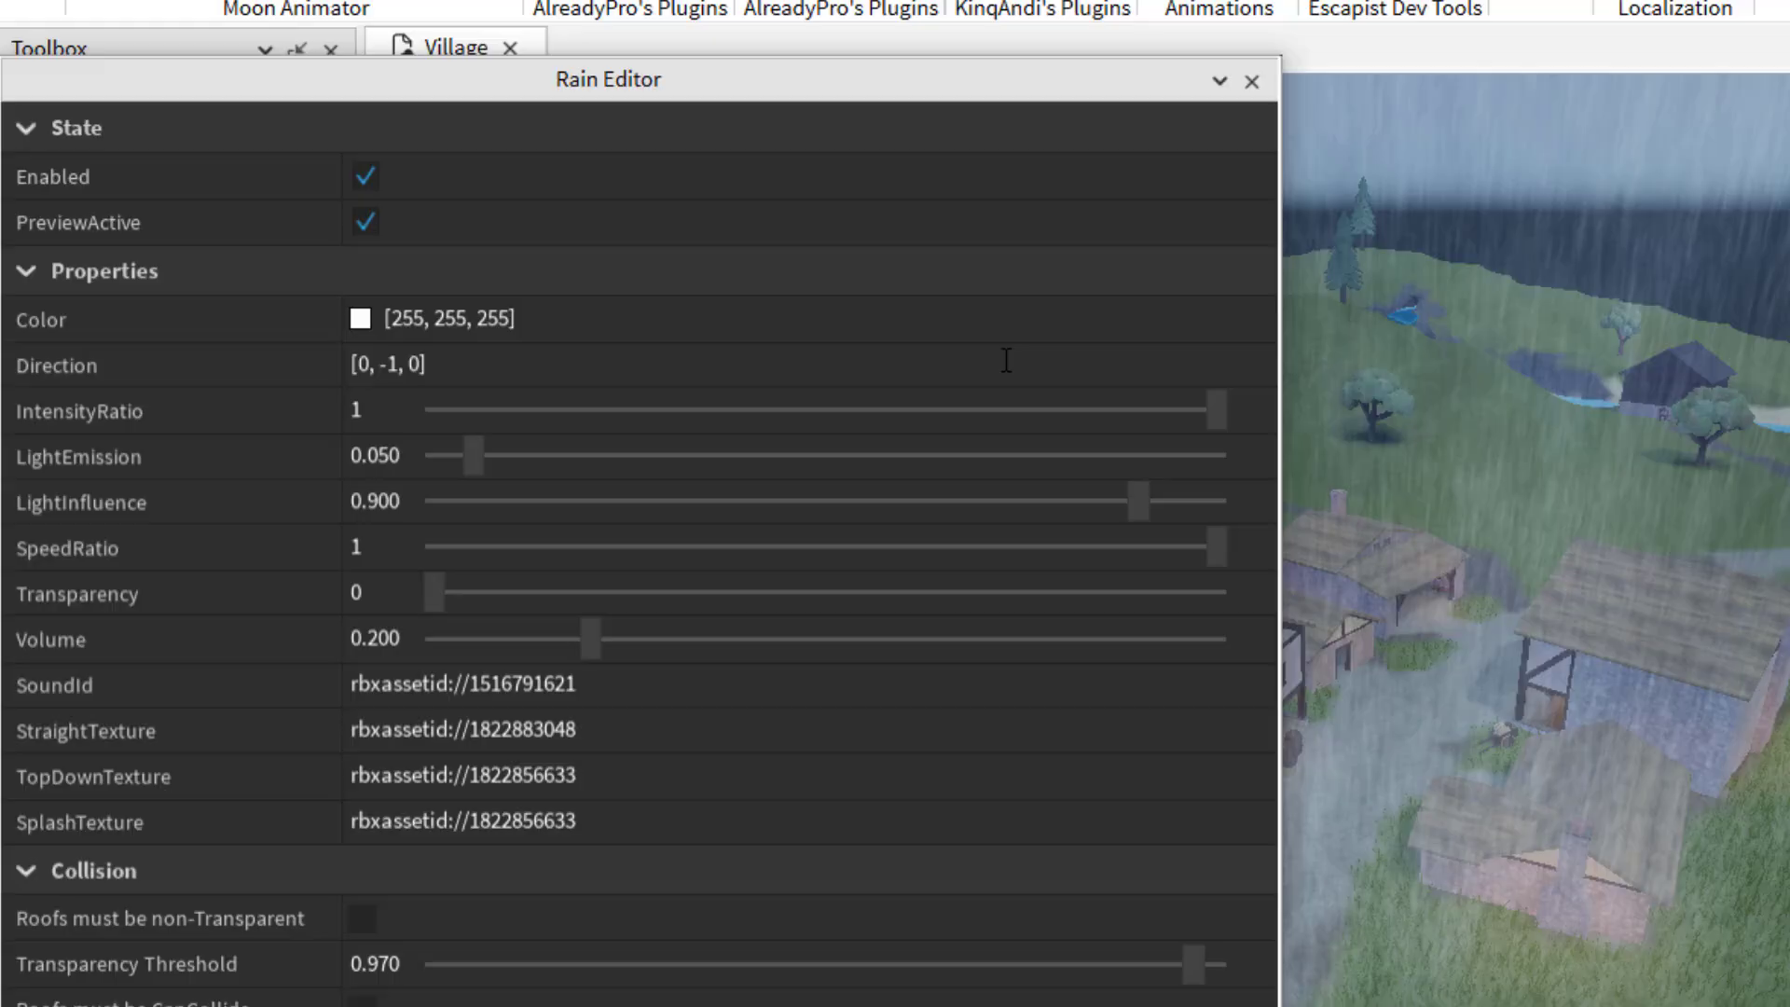
Lower IntensityRatio and return it to 1, then raise LightEmission to 0.058.
{"action": "left_click_drag", "start_coordinate": [1218, 410], "coordinate": [1144, 410]}
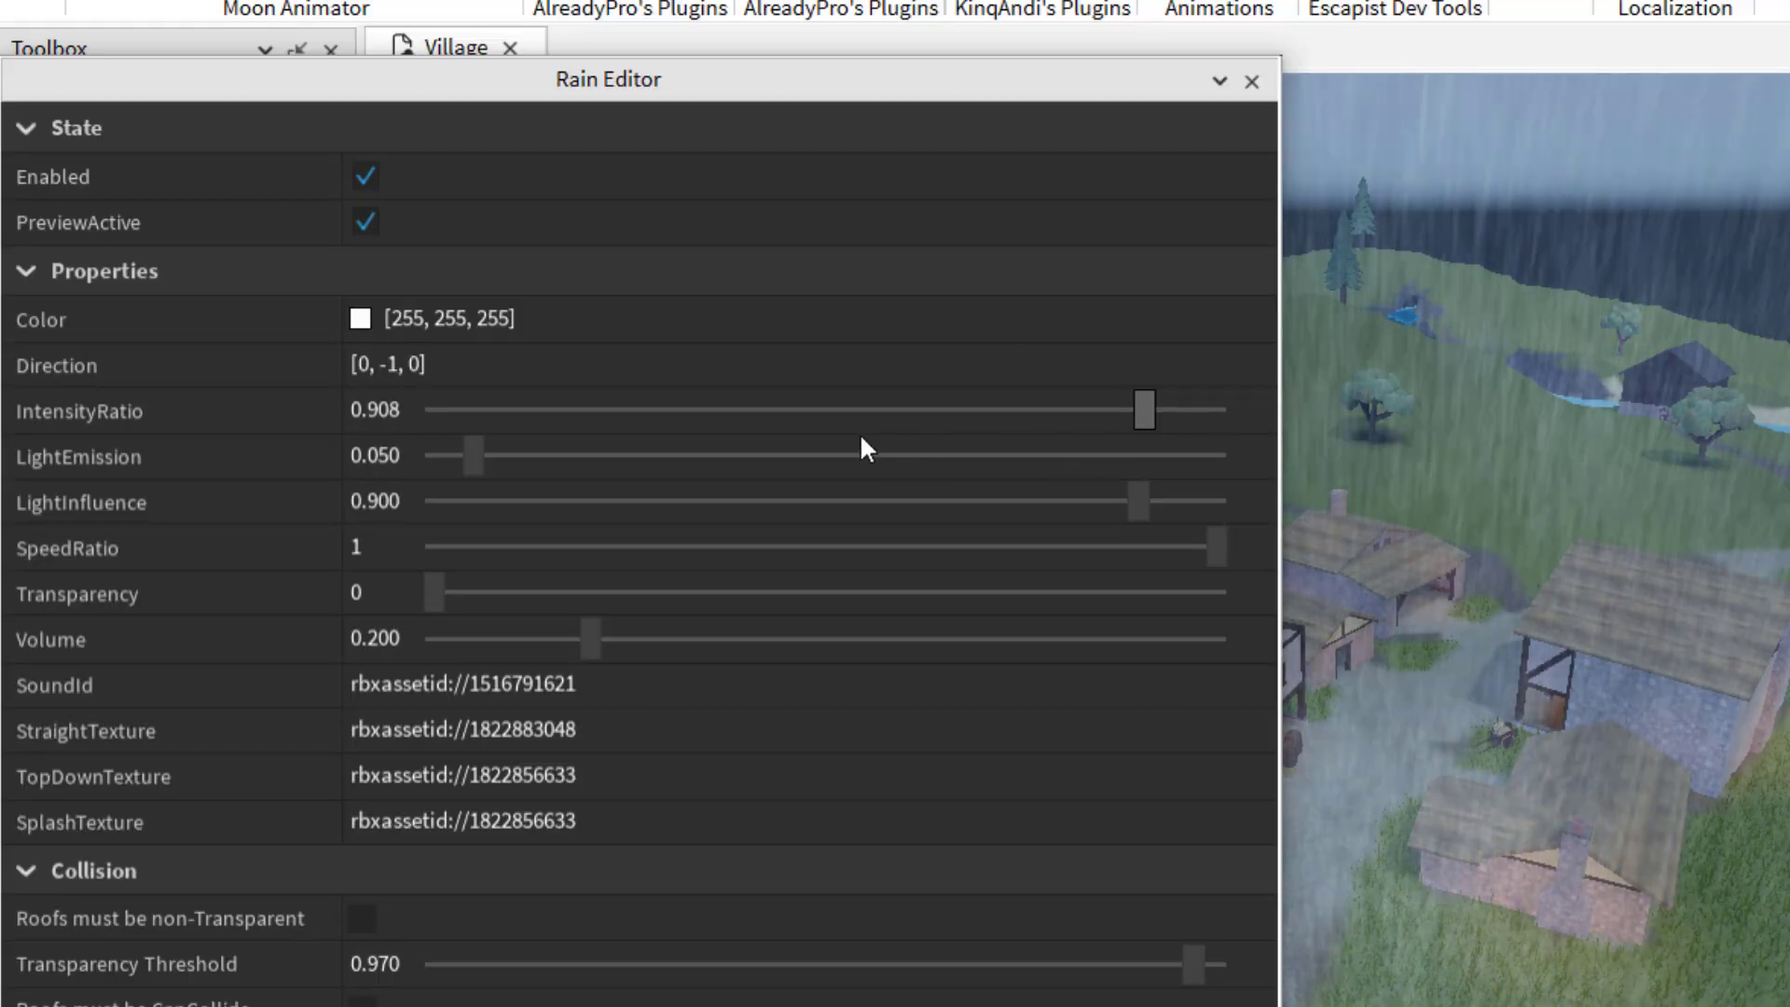
{"action": "left_click_drag", "start_coordinate": [859, 432], "coordinate": [1243, 411]}
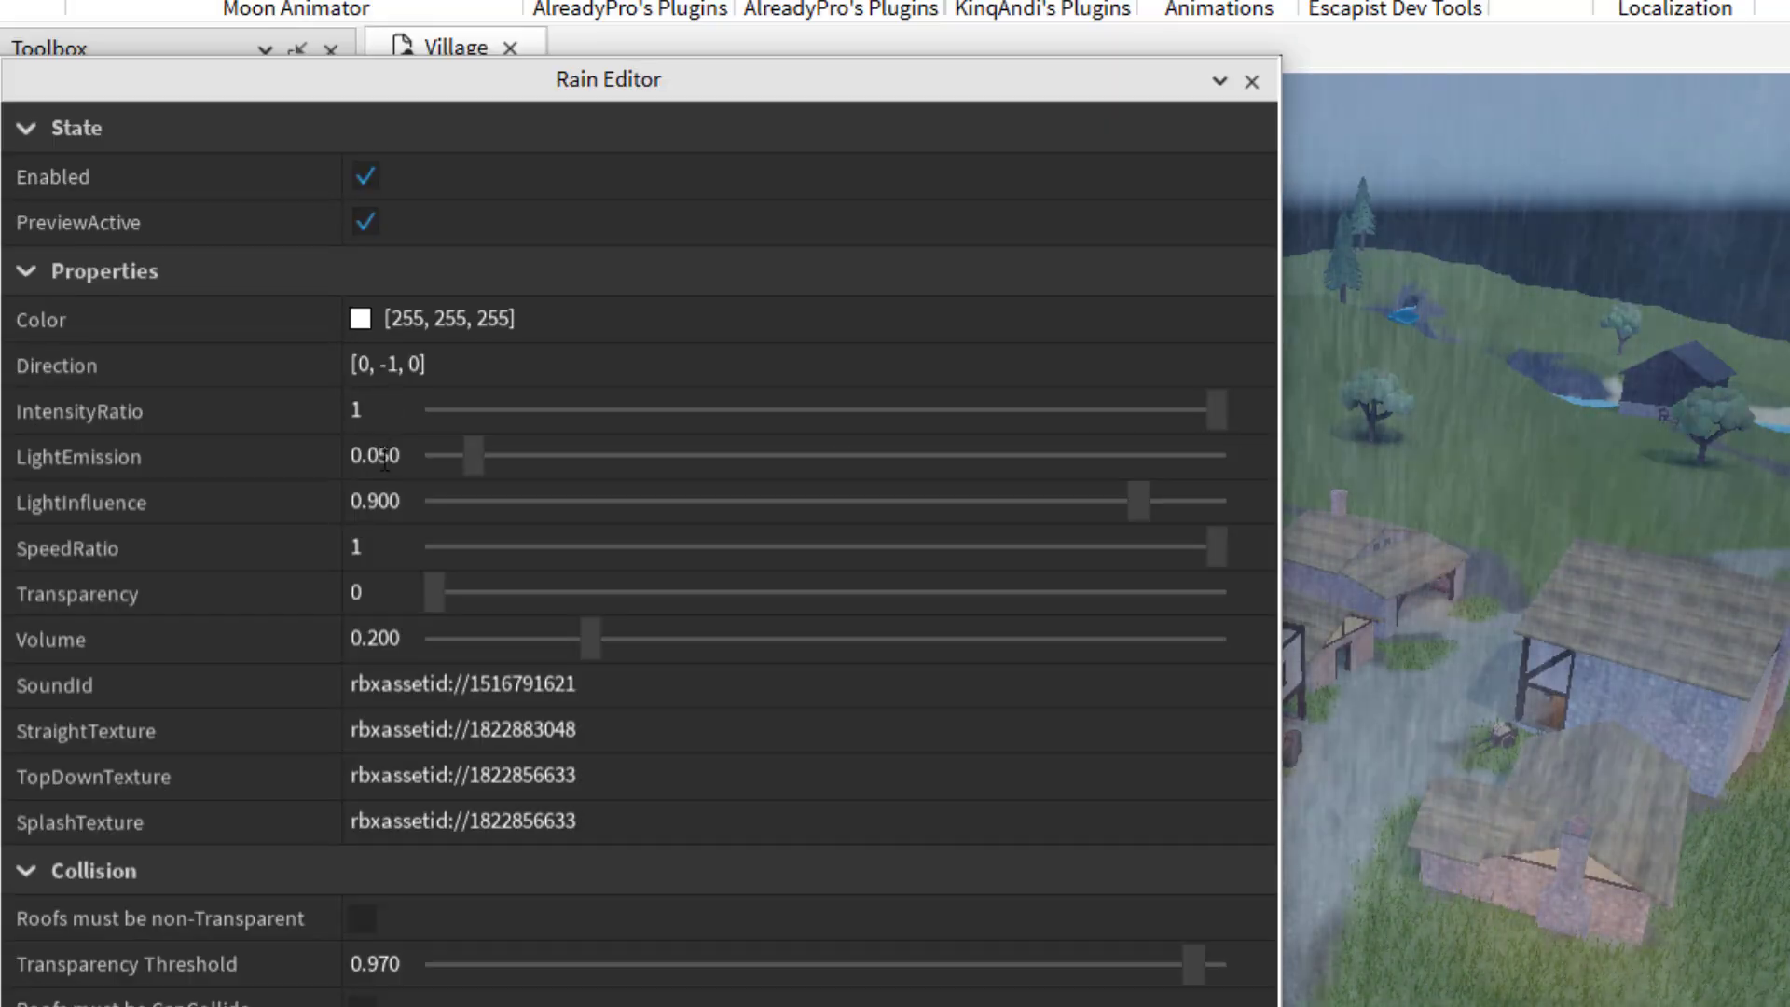
{"action": "mouse_move", "coordinate": [476, 457]}
{"action": "left_mouse_down"}
{"action": "mouse_move", "coordinate": [655, 459]}
{"action": "mouse_move", "coordinate": [478, 458]}
{"action": "left_mouse_up"}
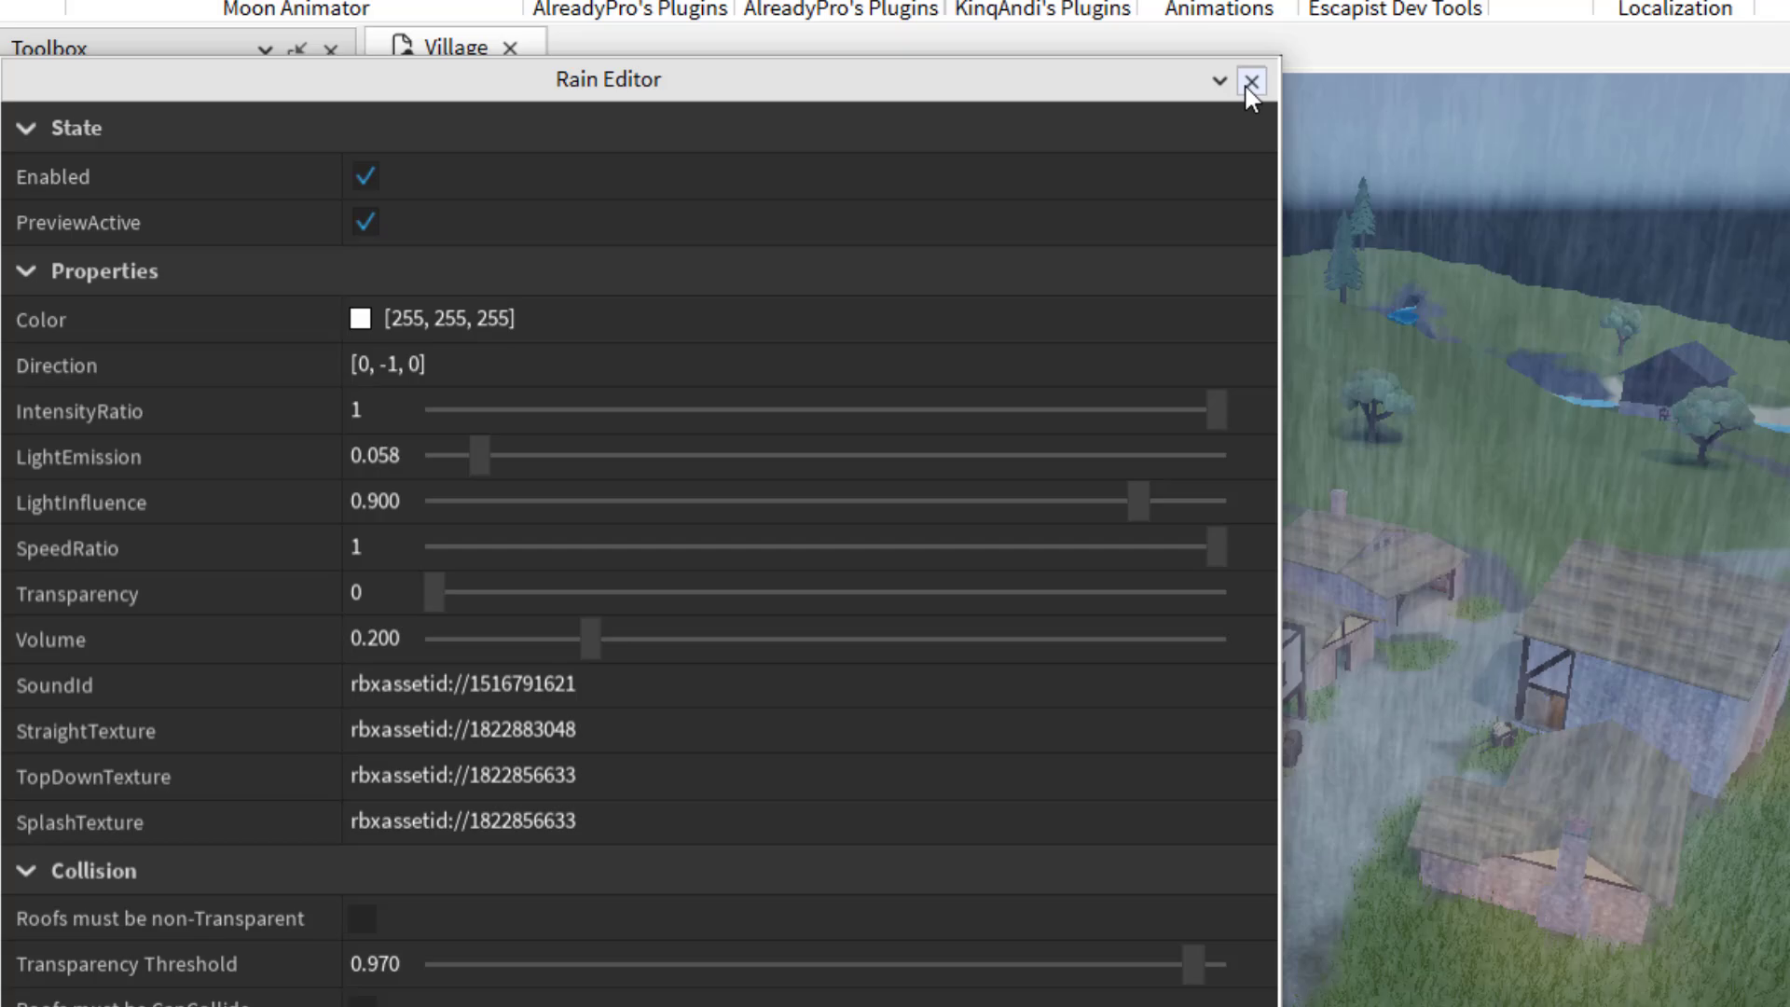
Close the Rain Editor and walk the avatar along the stone building toward the forge.
{"action": "left_click", "coordinate": [1252, 80]}
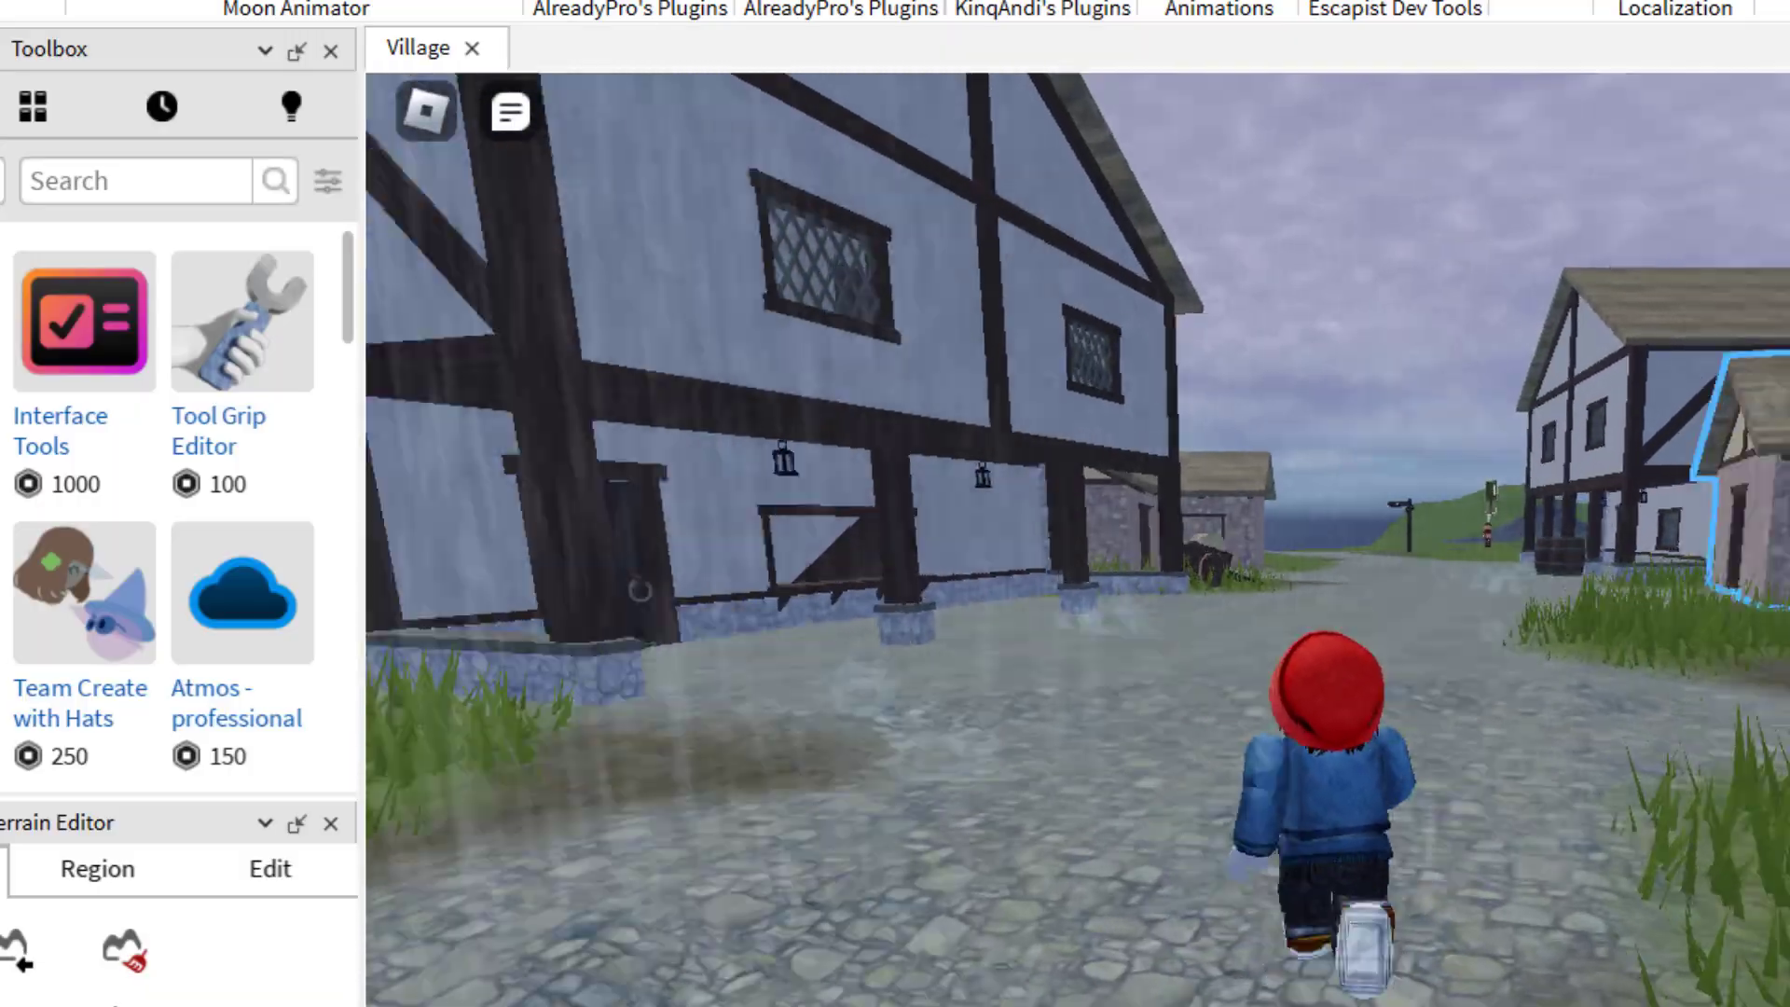
{"action": "key", "text": "w"}
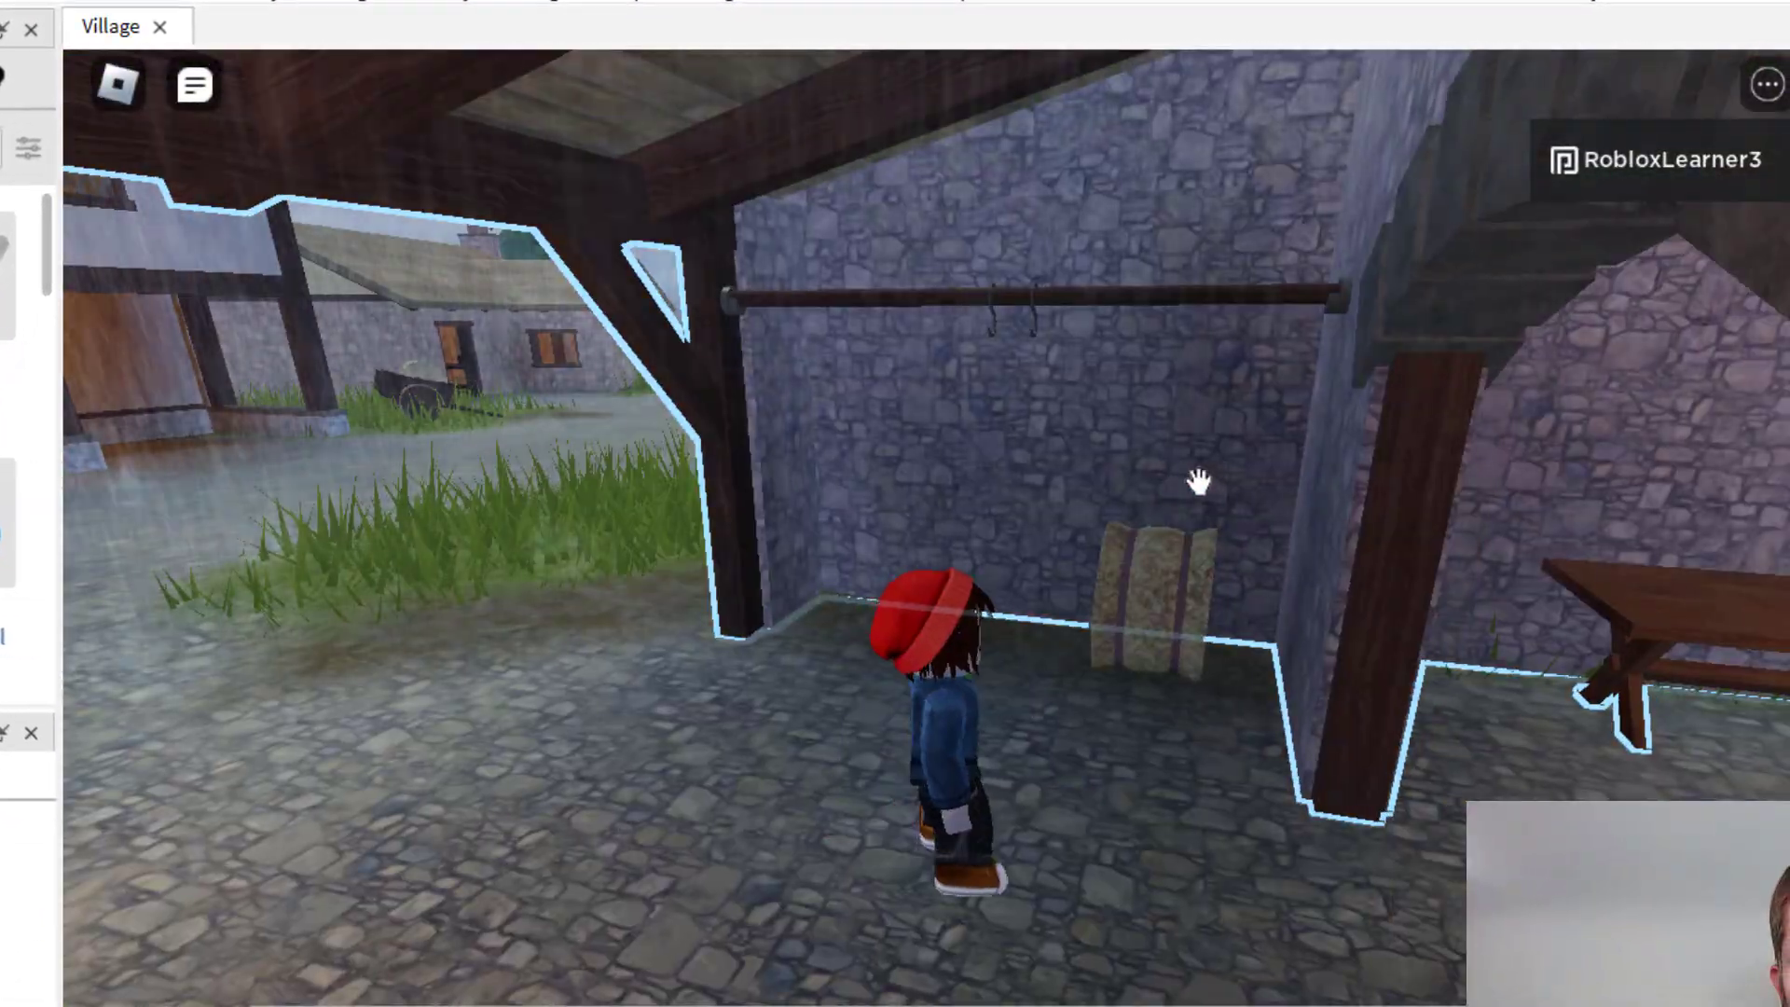
{"action": "key", "text": "a"}
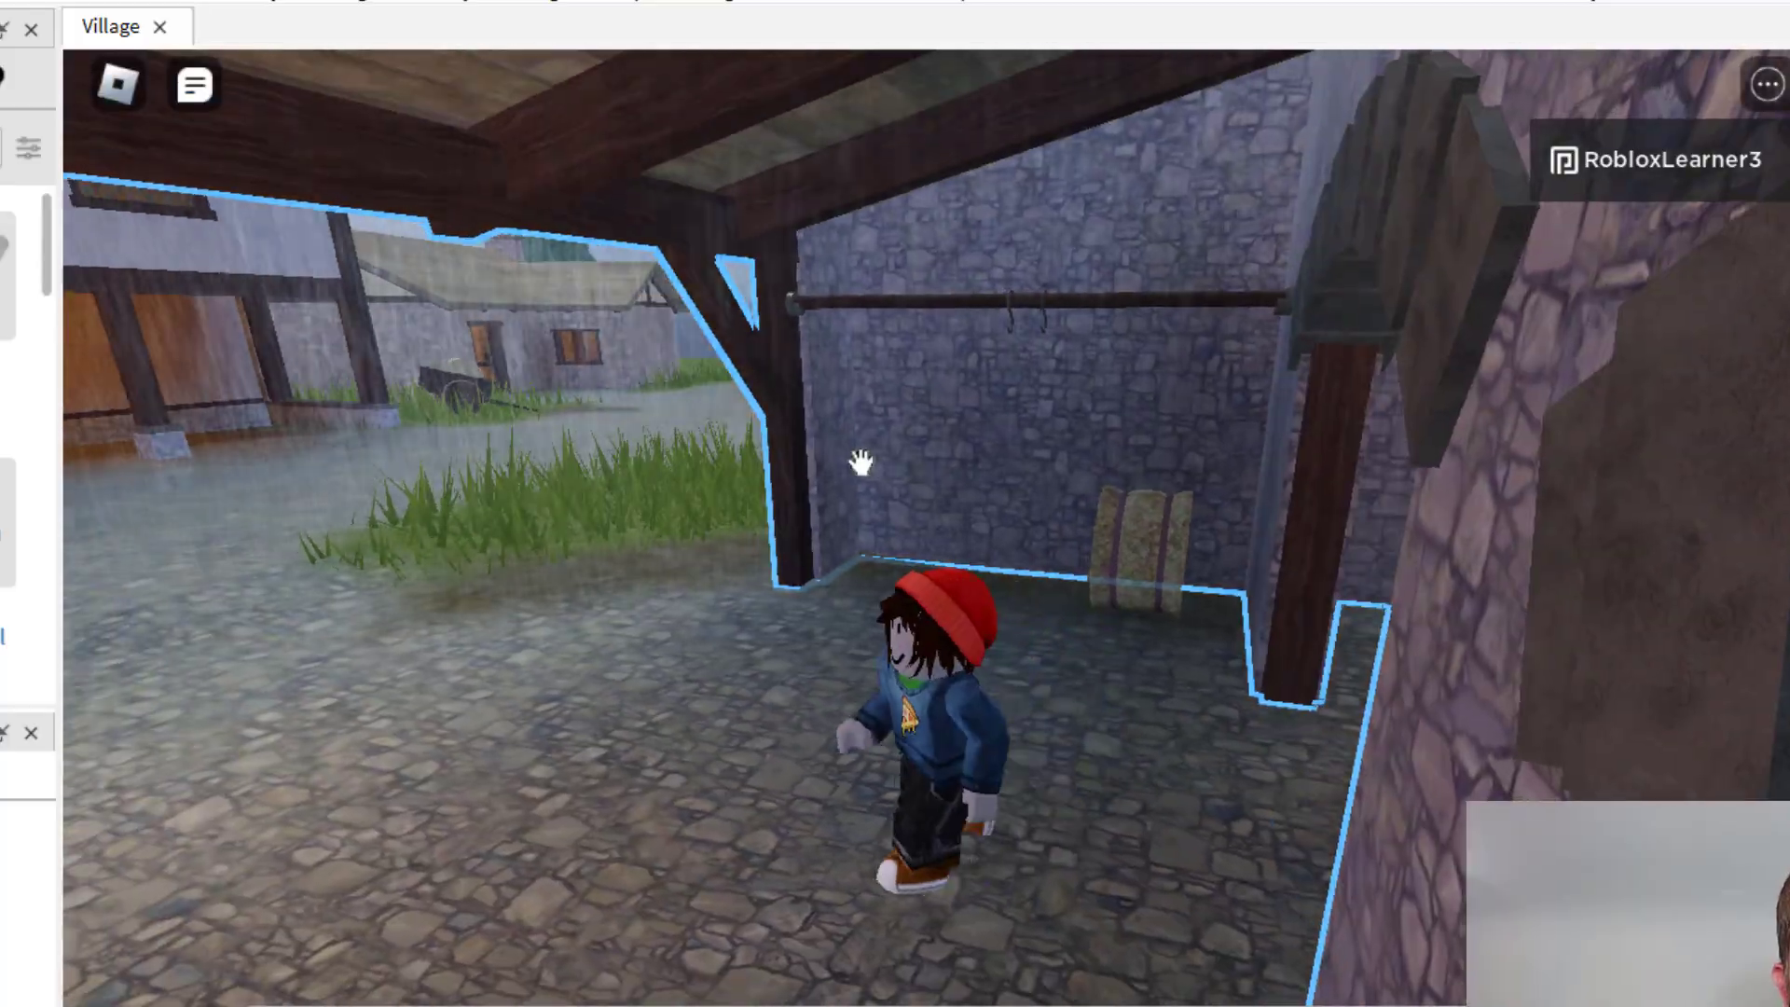
{"action": "right_click_drag", "start_coordinate": [860, 461], "coordinate": [847, 467]}
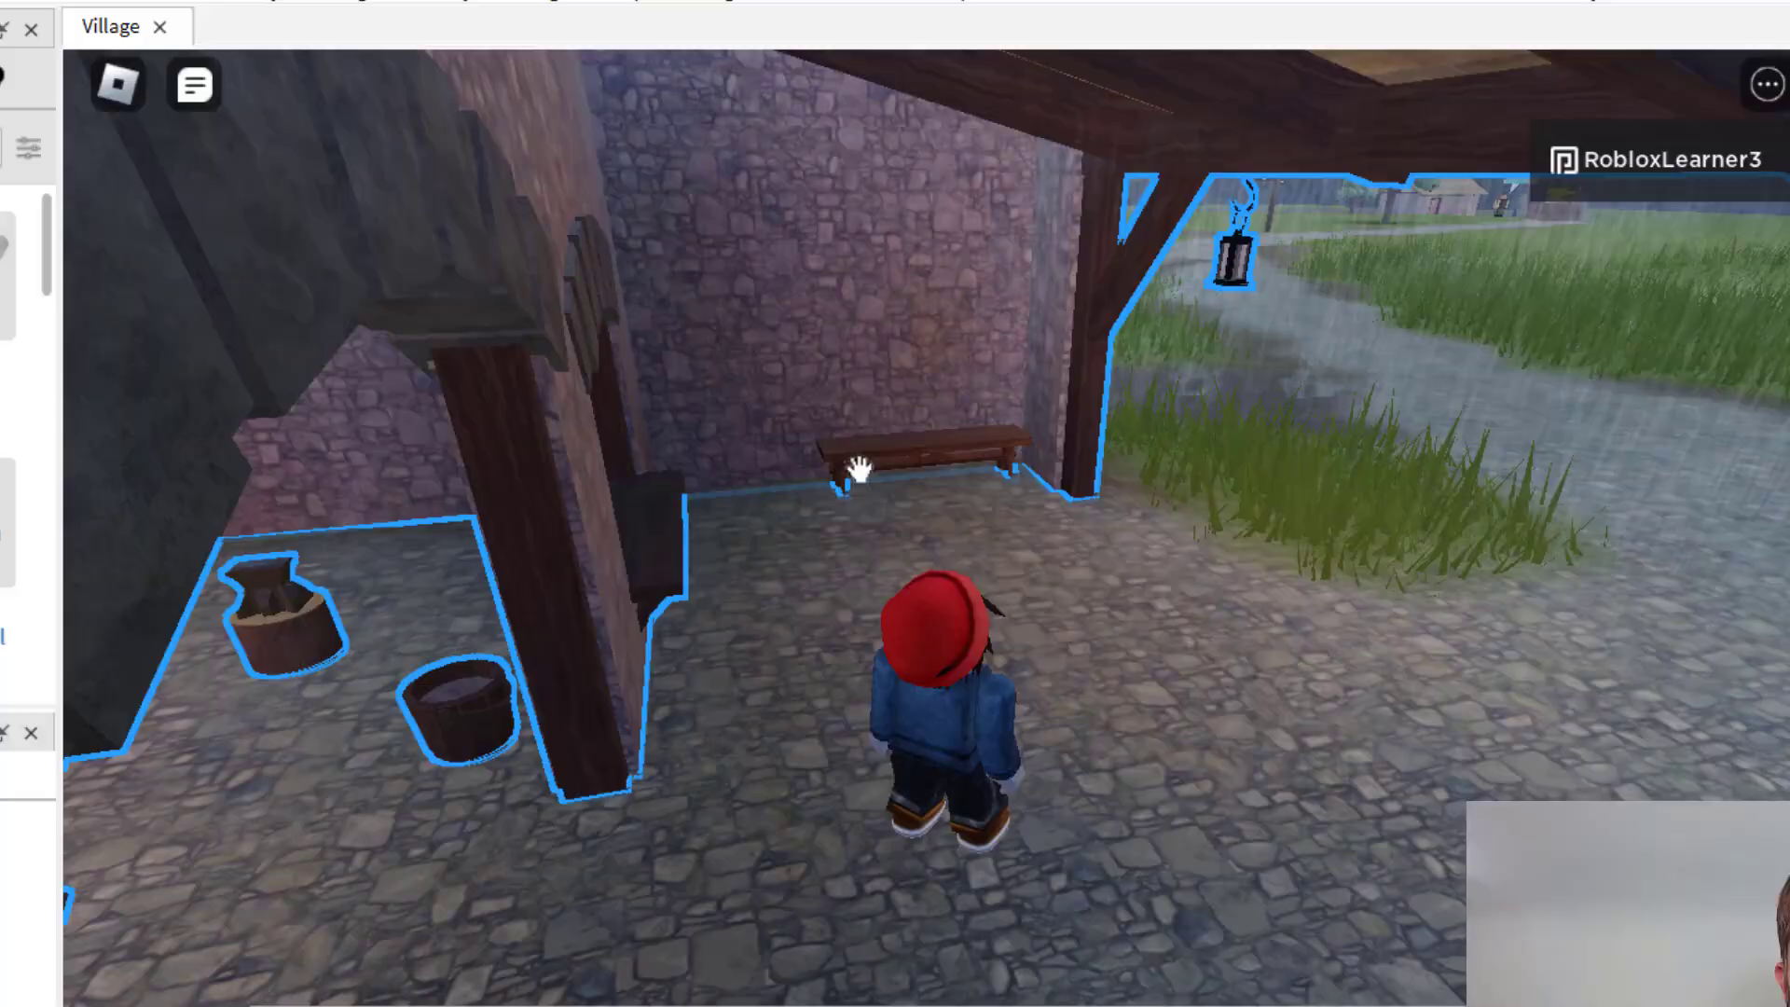
{"action": "key", "text": "a"}
{"action": "mouse_move", "coordinate": [1092, 529]}
{"action": "right_mouse_down"}
{"action": "mouse_move", "coordinate": [1110, 541]}
{"action": "mouse_move", "coordinate": [1107, 519]}
{"action": "right_mouse_up"}
Run the avatar back to the covered bench and zoom the camera out.
{"action": "key", "text": "s"}
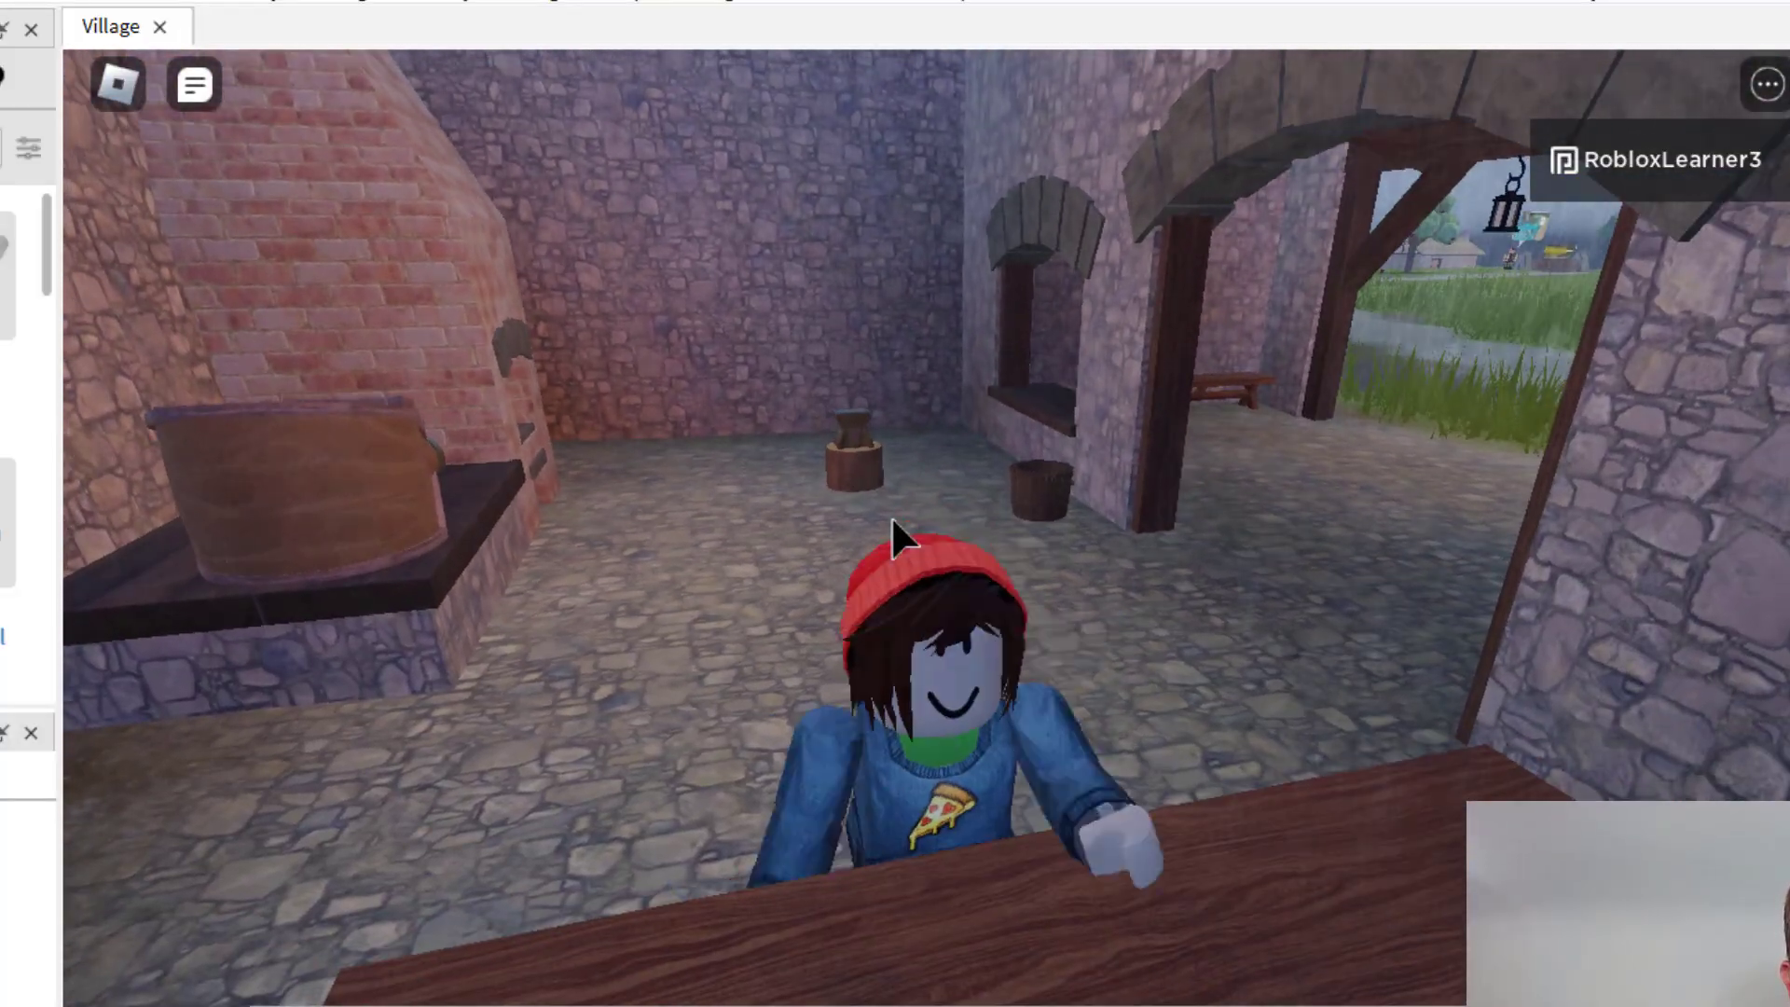
{"action": "key", "text": "w"}
{"action": "mouse_move", "coordinate": [891, 516]}
{"action": "right_mouse_down"}
{"action": "mouse_move", "coordinate": [895, 532]}
{"action": "mouse_move", "coordinate": [887, 507]}
{"action": "right_mouse_up"}
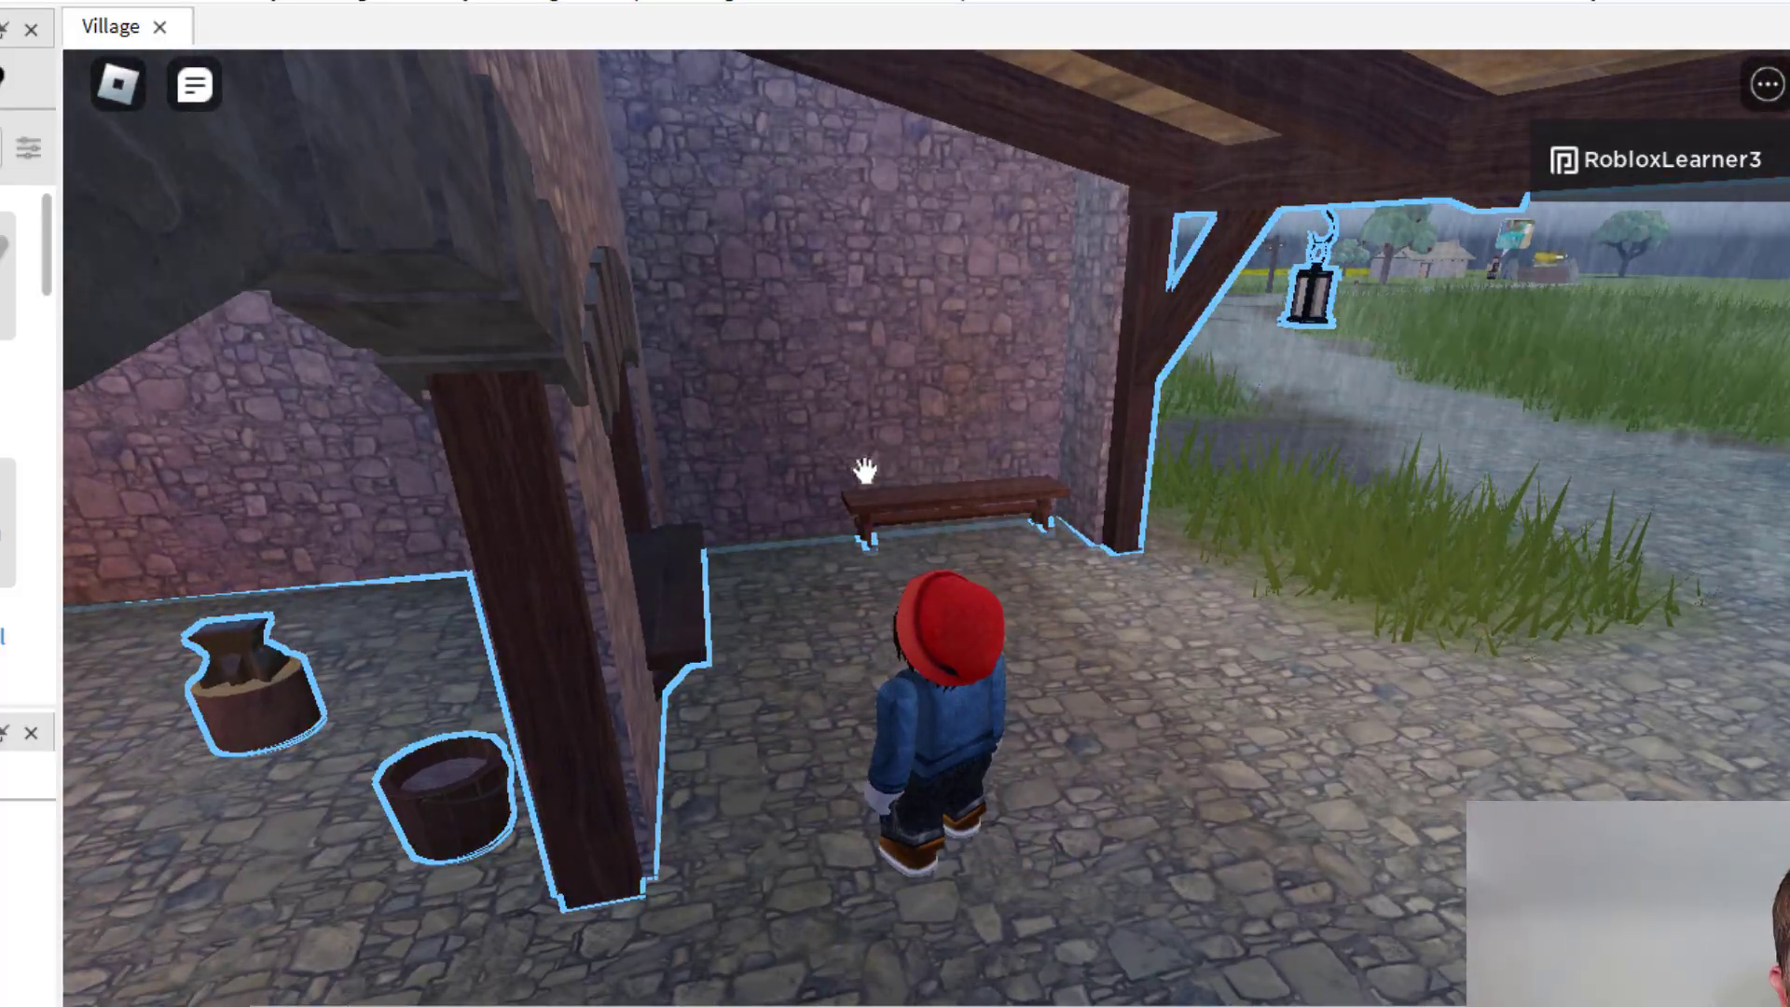
{"action": "key", "text": "w"}
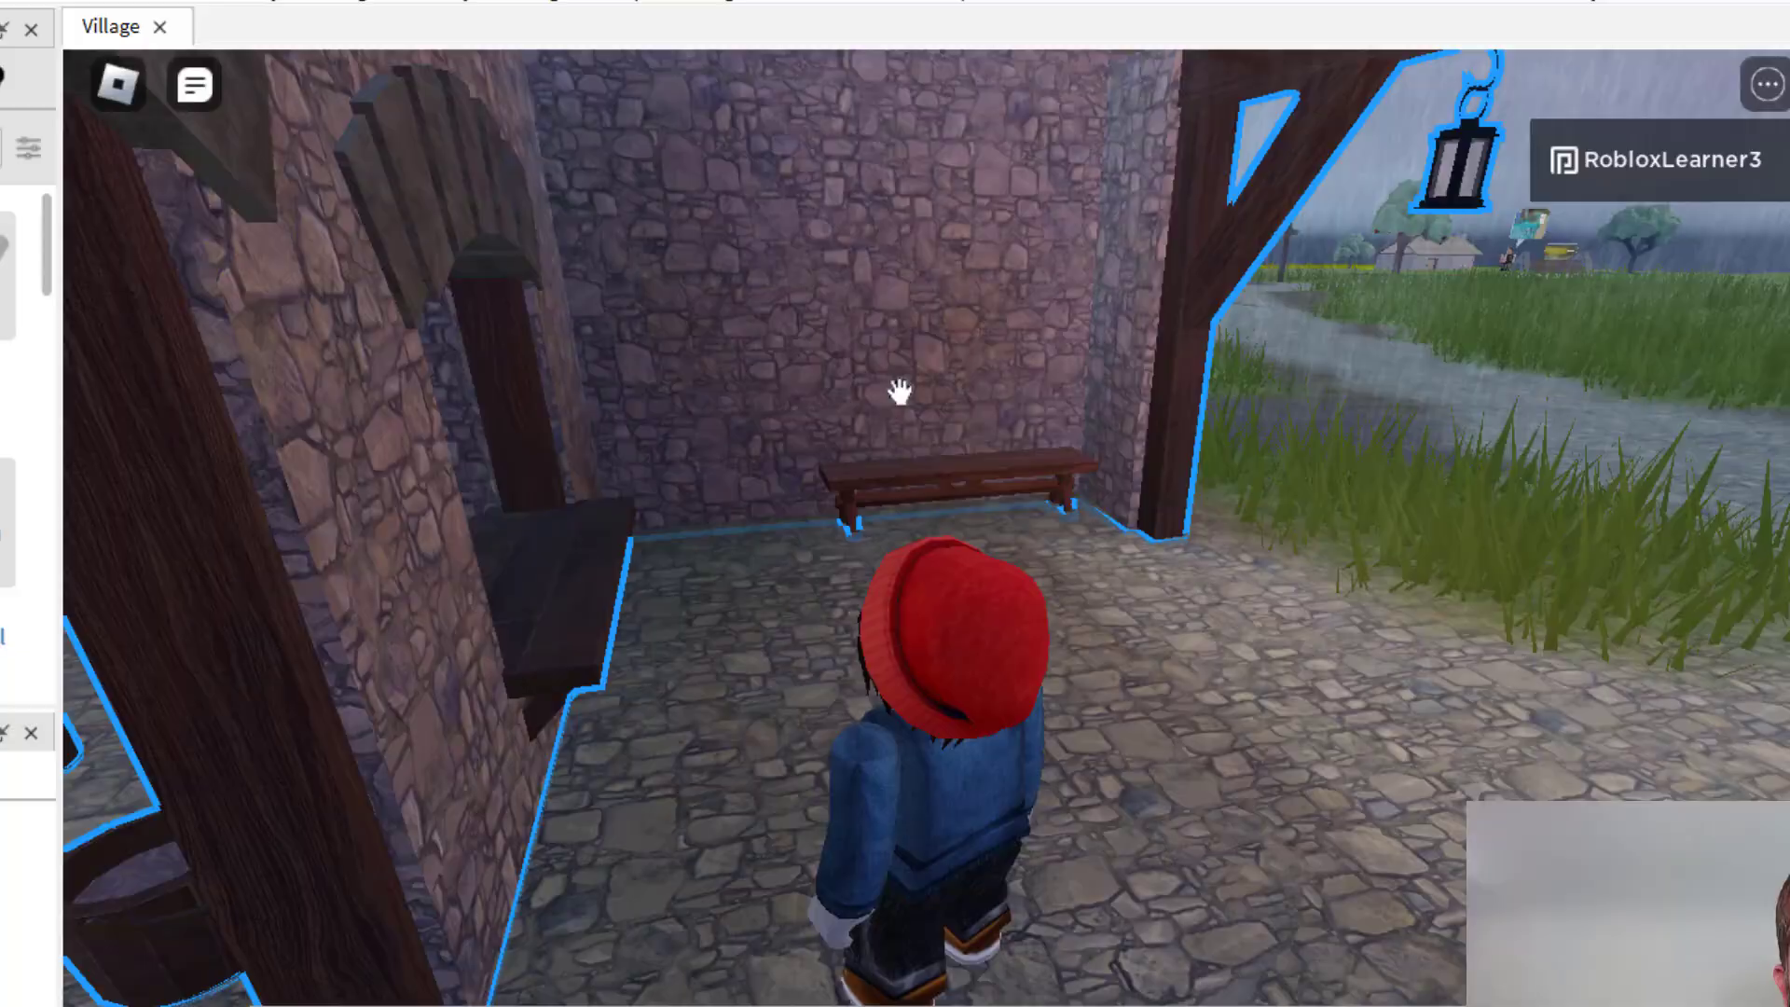
{"action": "scroll", "coordinate": [846, 499], "scroll_direction": "down", "scroll_amount": 5}
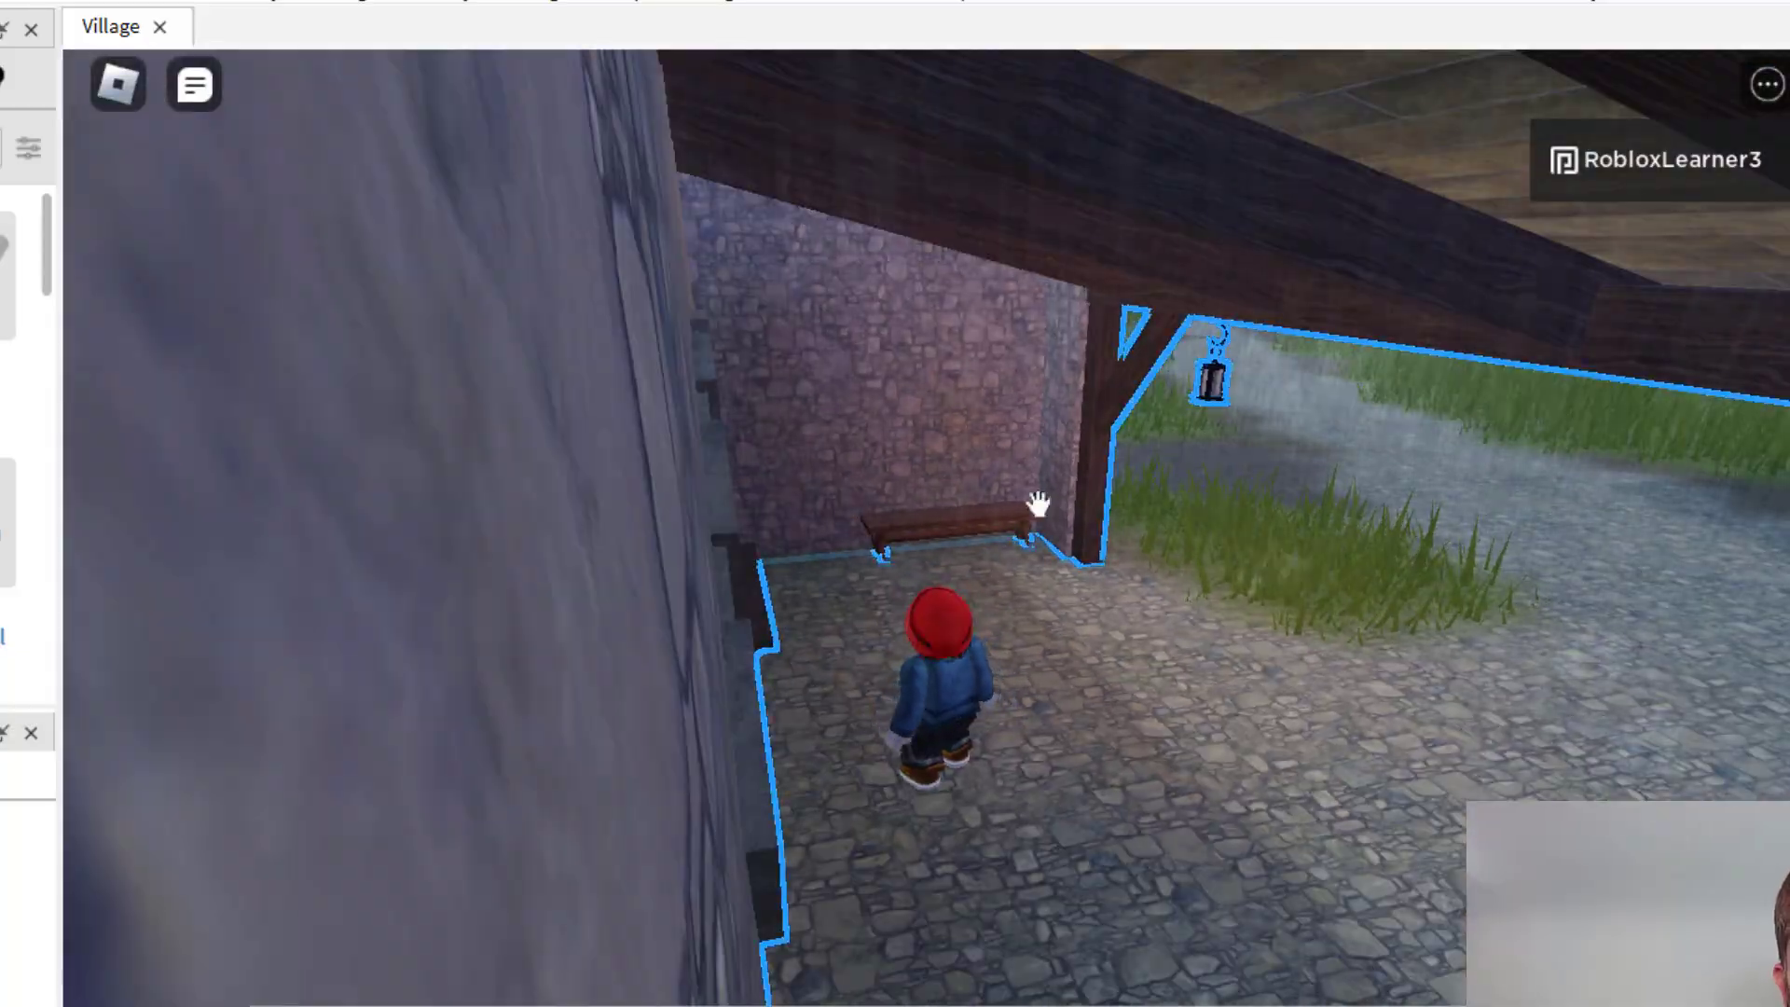
{"action": "scroll", "coordinate": [1038, 504], "scroll_direction": "down", "scroll_amount": 10}
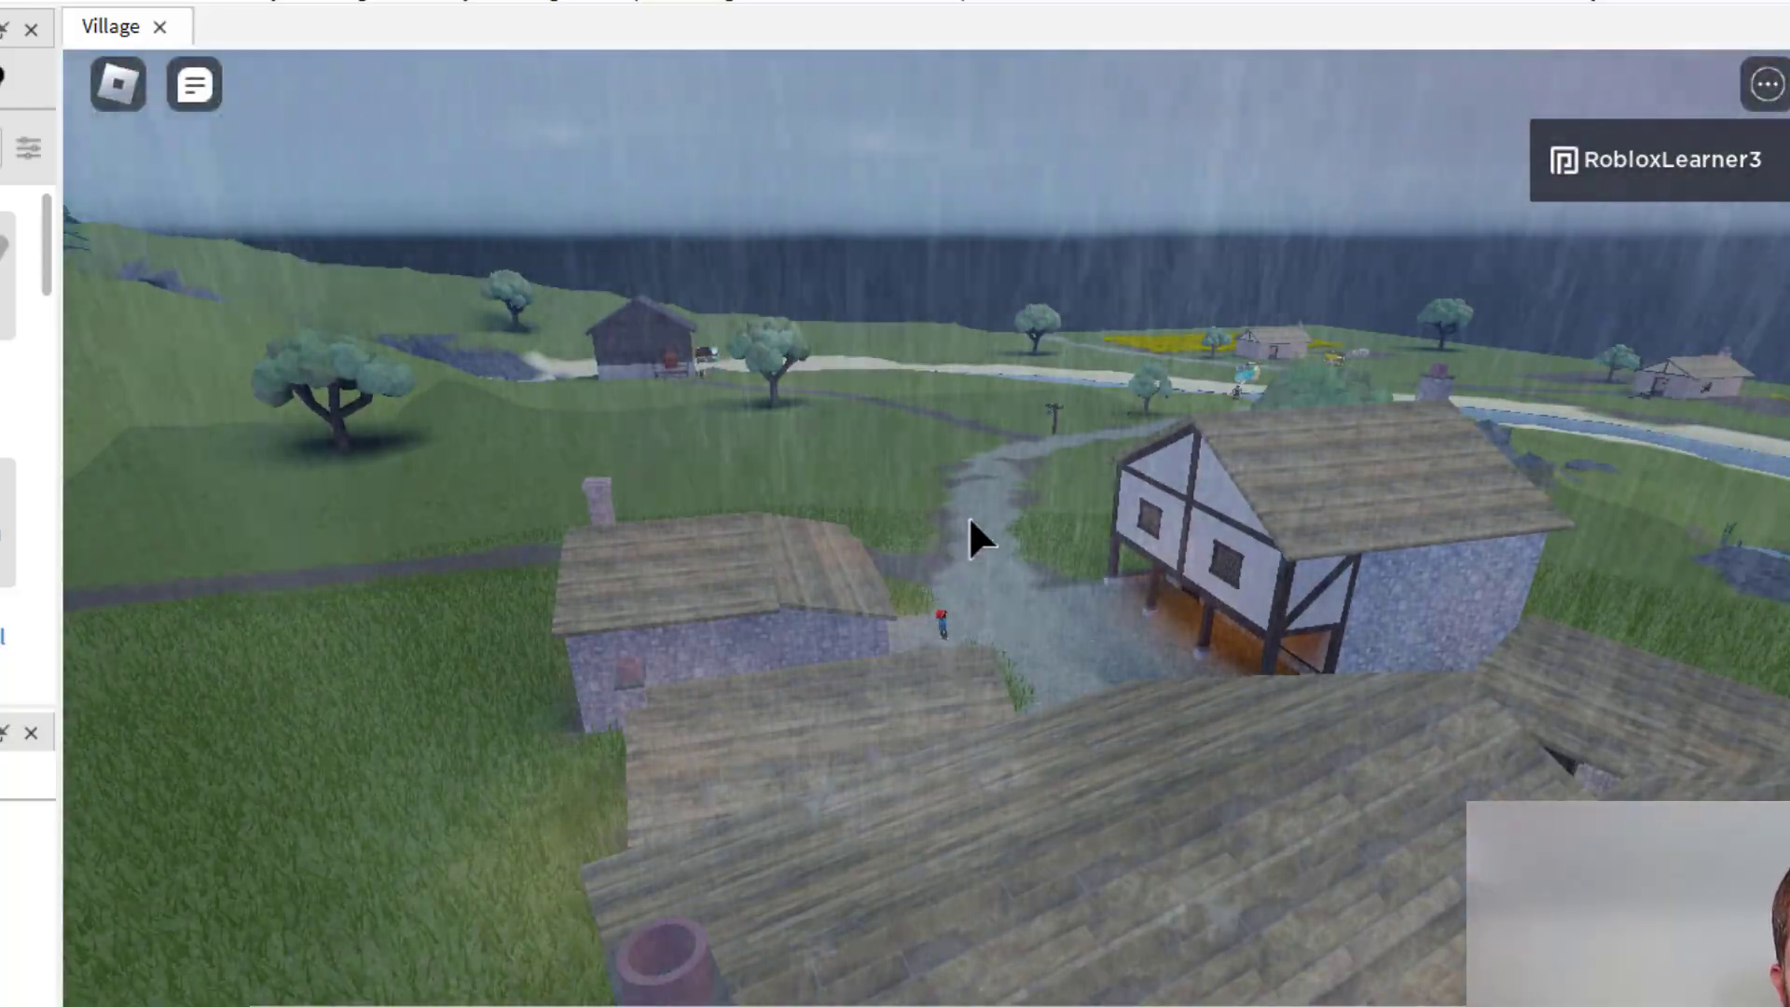